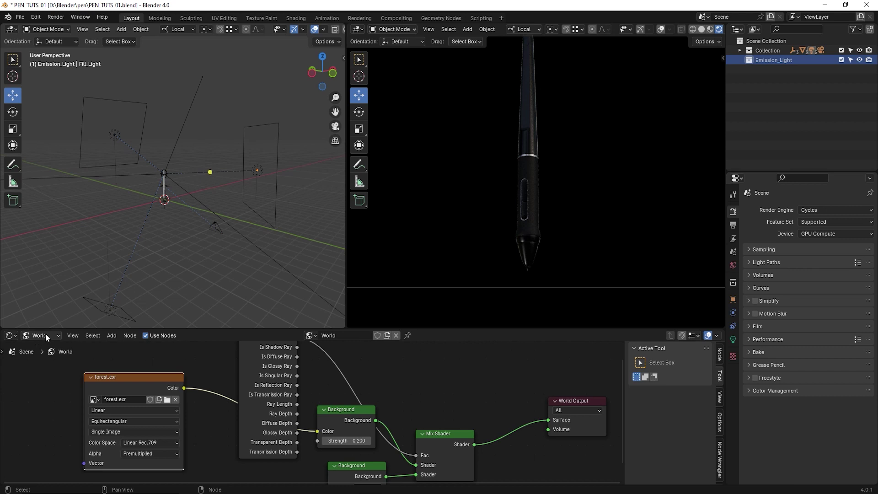
Step: Switch the shader editor from World to Object shading and add a mesh plane to the Emission_Light collection
click(45, 336)
click(44, 359)
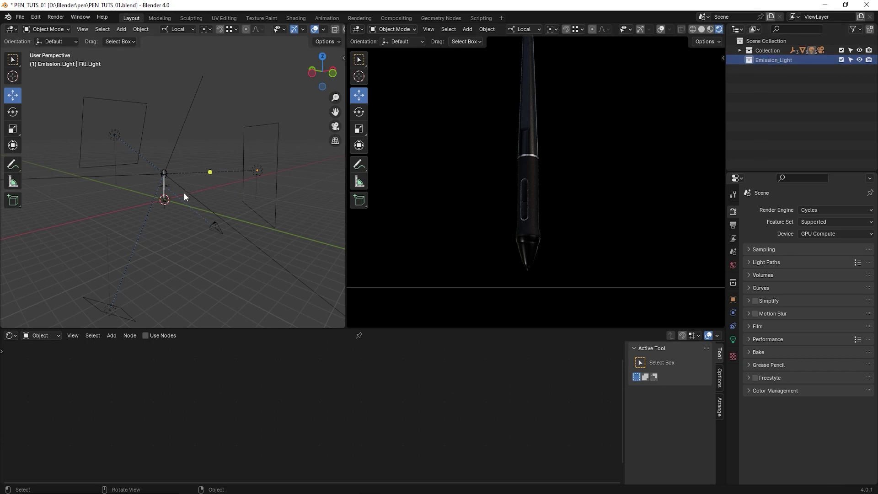
middle_drag(184, 193, 157, 174)
click(120, 29)
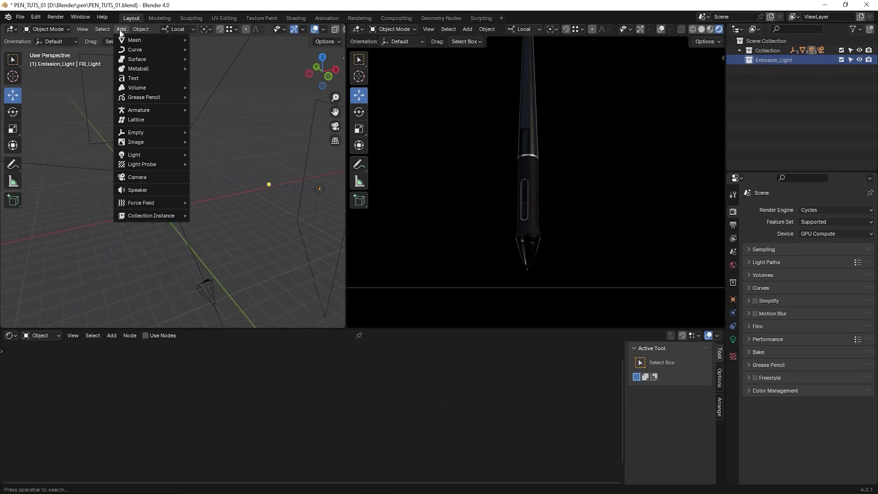
mouse_move(131, 42)
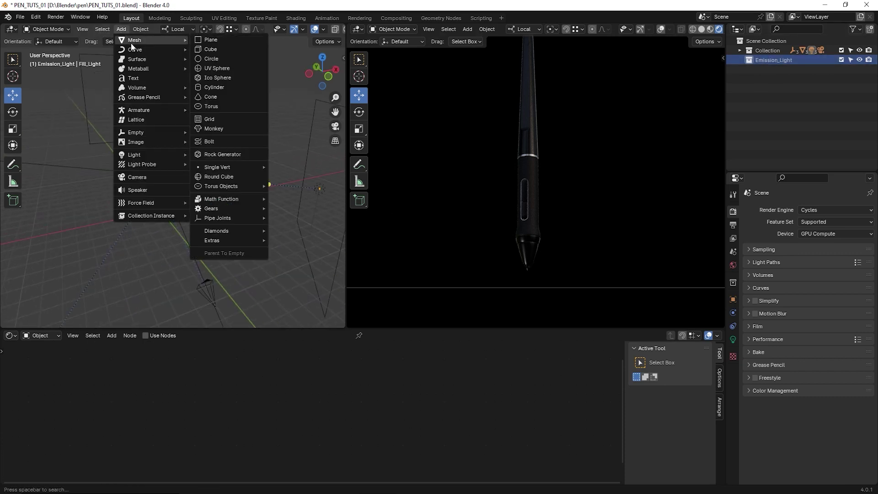
click(213, 40)
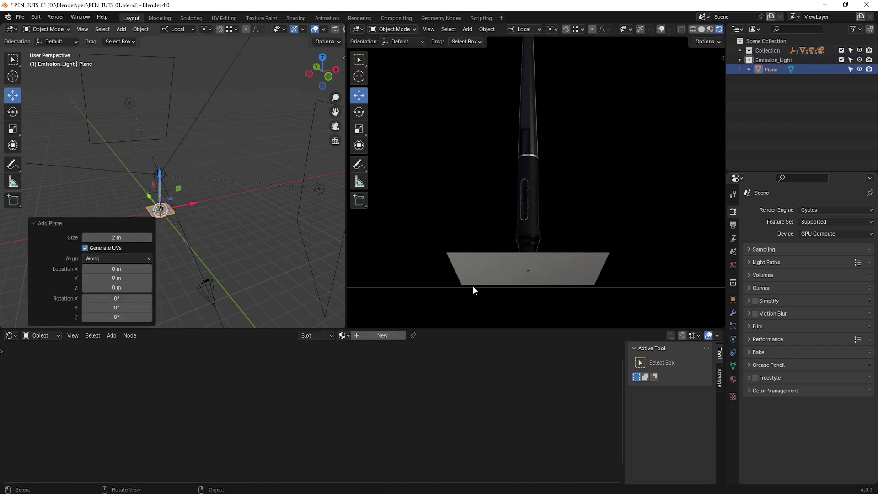
Step: Move the new plane down about 0.46 m along Z, below the pen tip
middle_drag(108, 161, 128, 183)
scroll(172, 186, up, 2)
shift+middle_drag(190, 178, 199, 141)
key(g)
key(z)
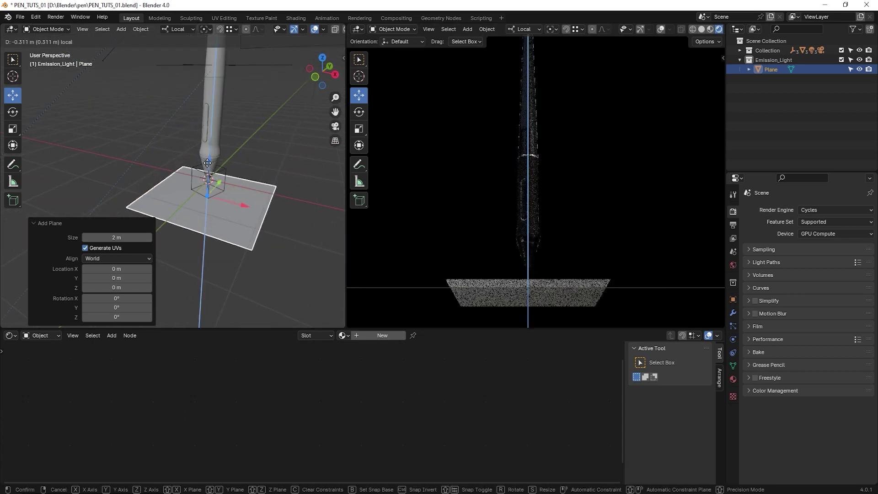
click(277, 238)
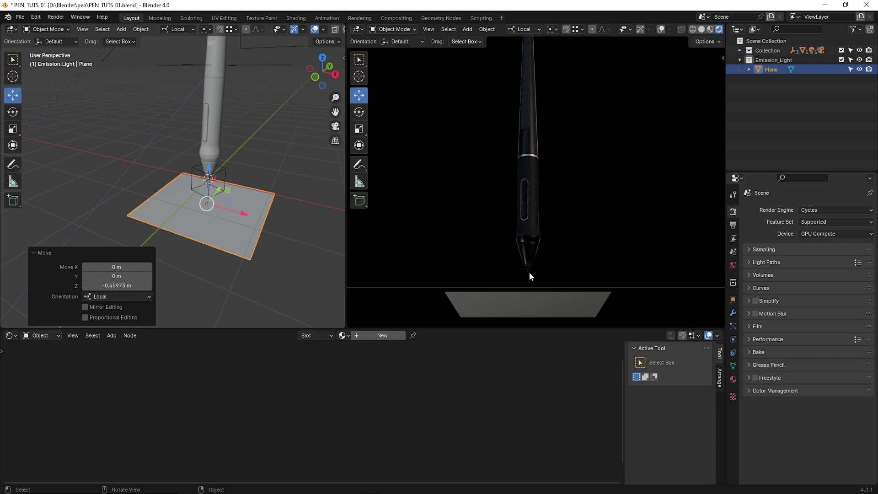
Step: Lower the plane slightly further beneath the pen tip, to a Z location of about -0.56 m
scroll(228, 236, up, 3)
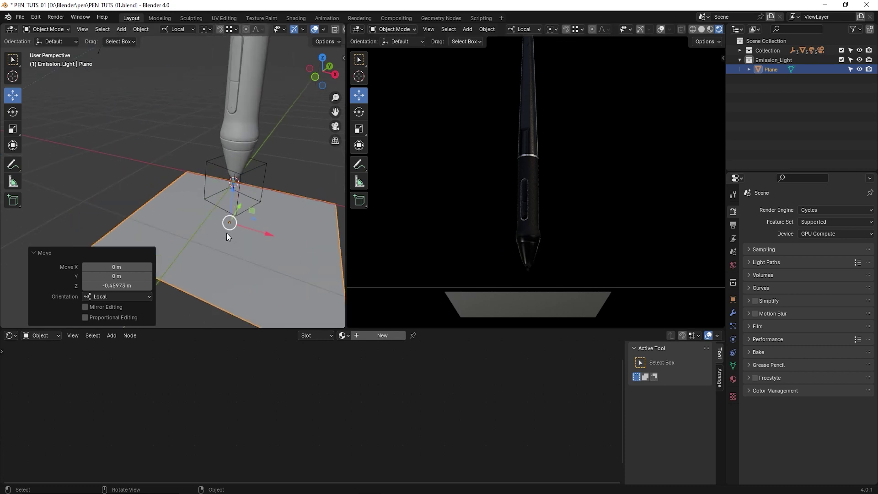
scroll(523, 256, up, 4)
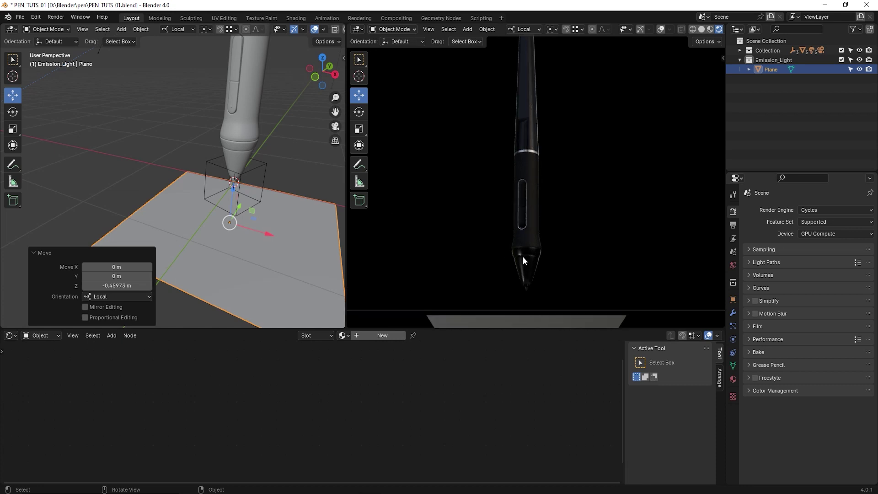
shift+middle_drag(534, 282, 526, 186)
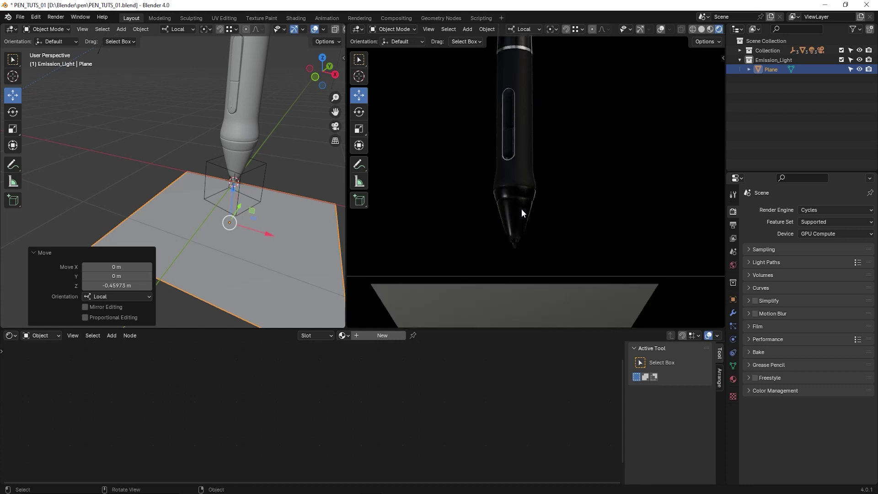
scroll(518, 238, up, 2)
scroll(540, 256, up, 2)
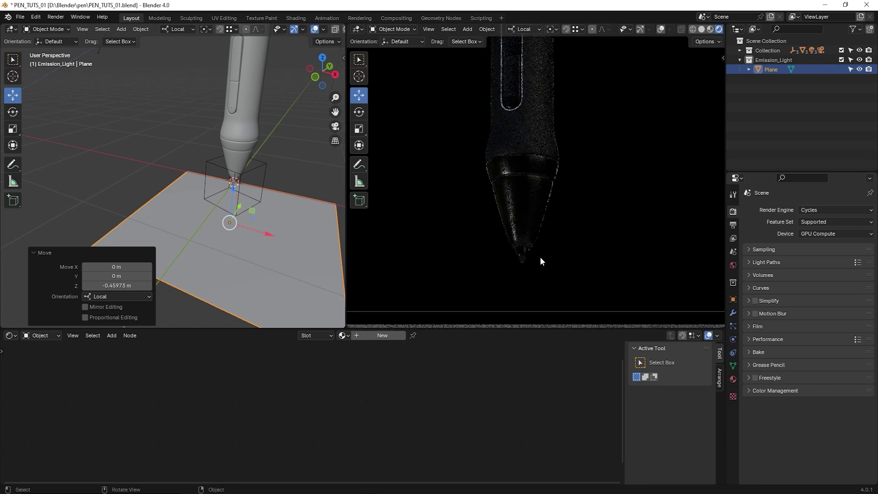
middle_drag(230, 222, 227, 196)
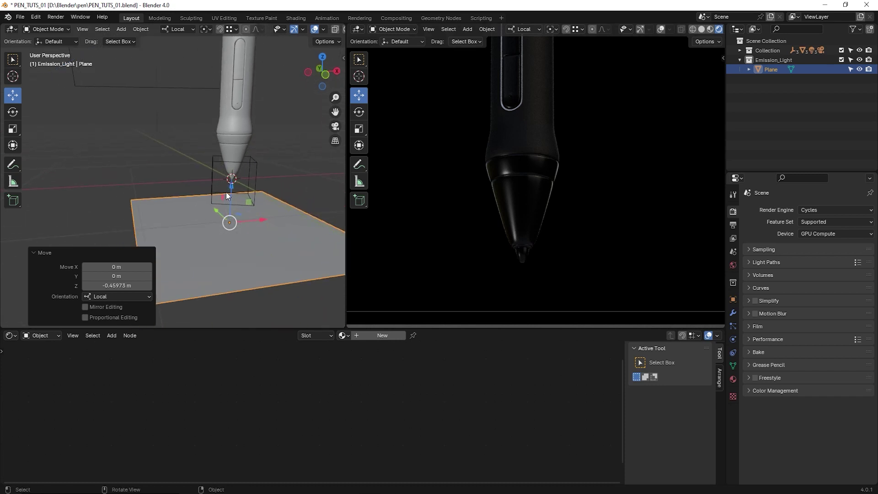
mouse_move(230, 189)
mouse_down()
mouse_move(223, 229)
mouse_move(218, 171)
mouse_move(219, 205)
mouse_move(218, 176)
mouse_move(216, 199)
mouse_up()
click(120, 173)
middle_drag(182, 250, 211, 247)
click(212, 249)
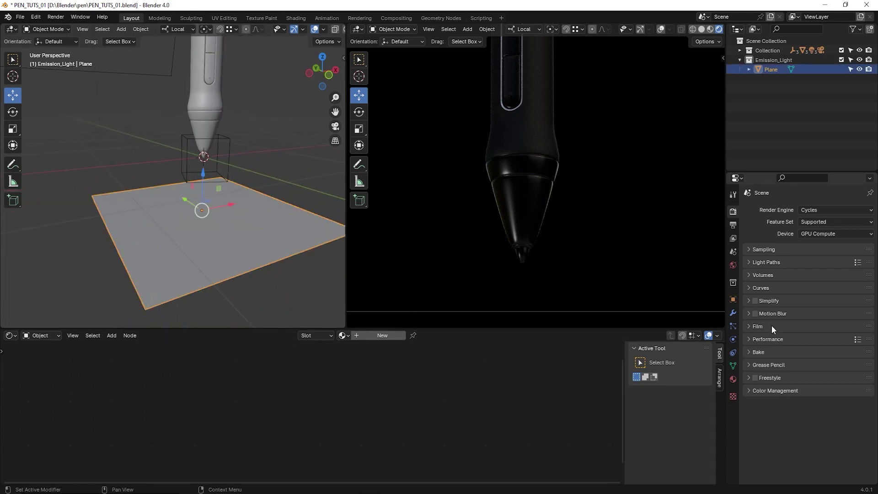
Step: Turn off Camera in the plane's ray visibility settings
click(733, 299)
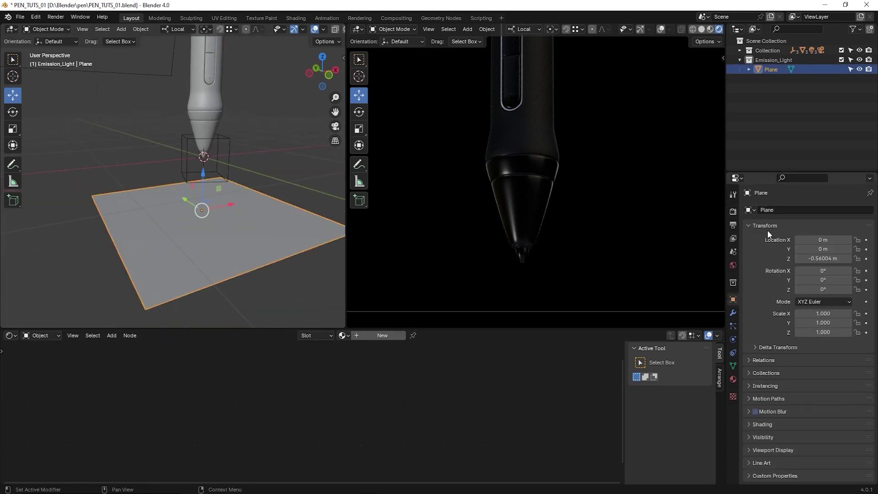
click(751, 226)
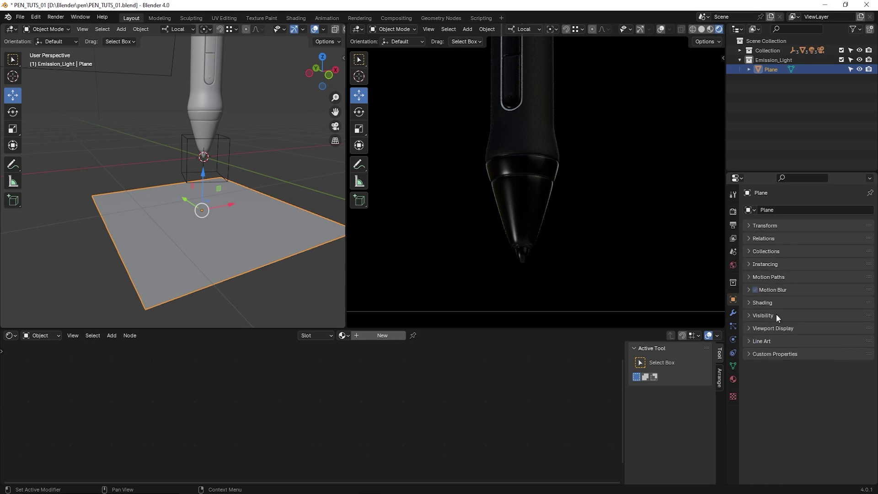
click(749, 315)
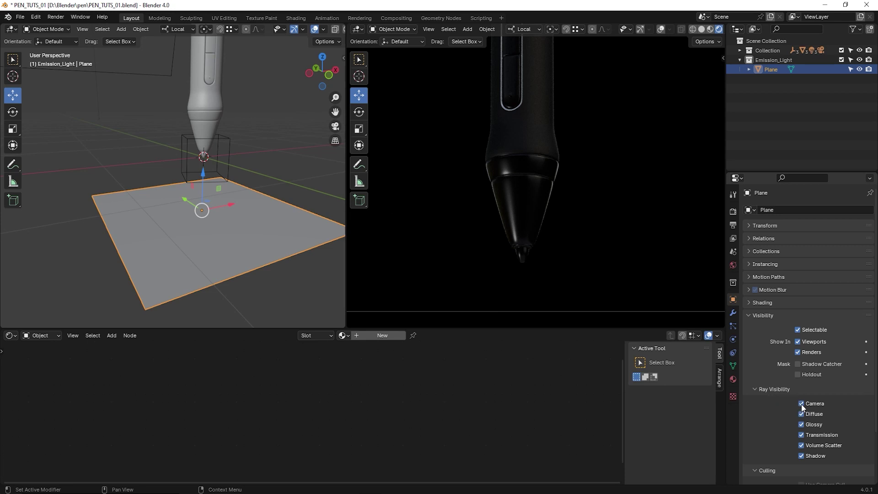
scroll(546, 216, down, 4)
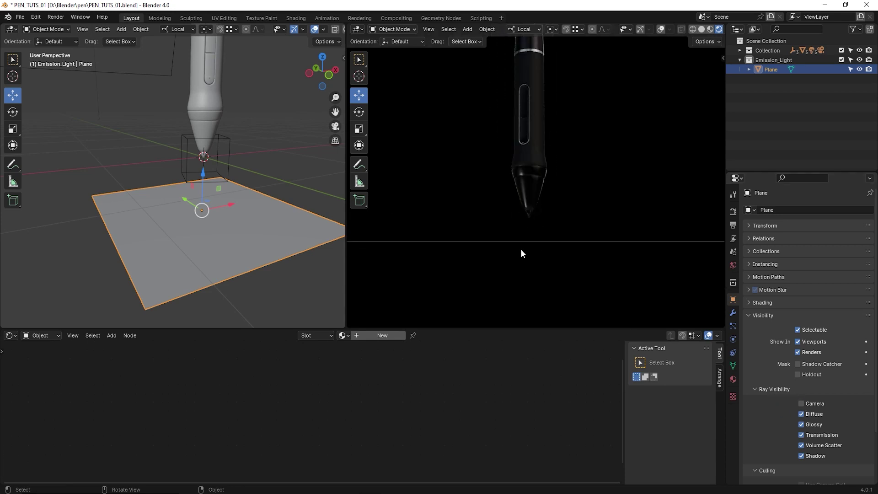
click(801, 403)
click(801, 404)
scroll(226, 242, up, 1)
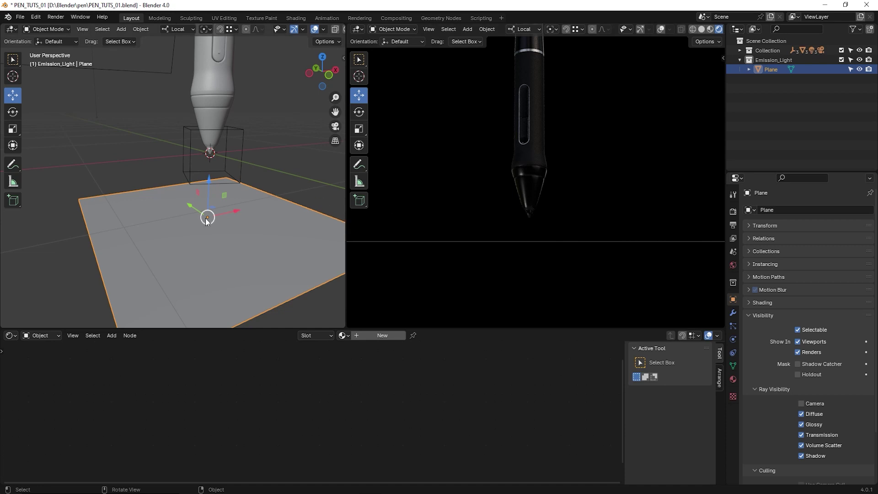
middle_drag(206, 219, 242, 234)
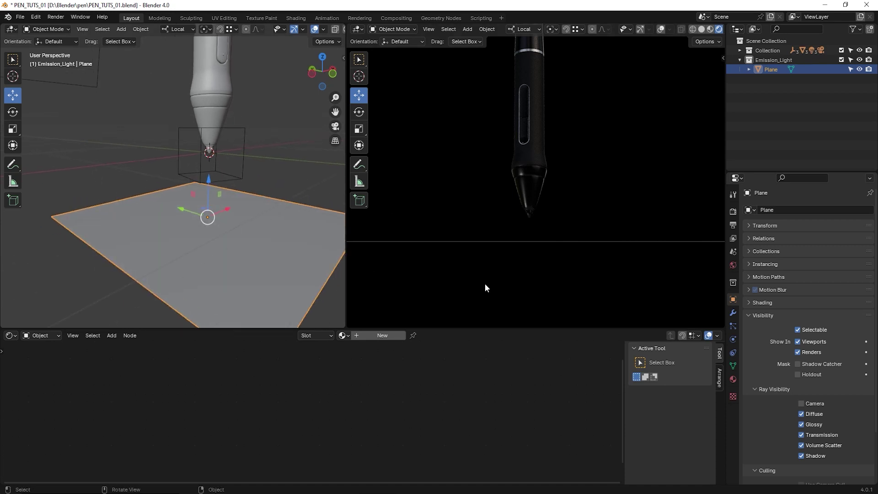
click(748, 316)
Step: Add a material slot to the plane and create a new material in it
middle_drag(201, 246, 217, 232)
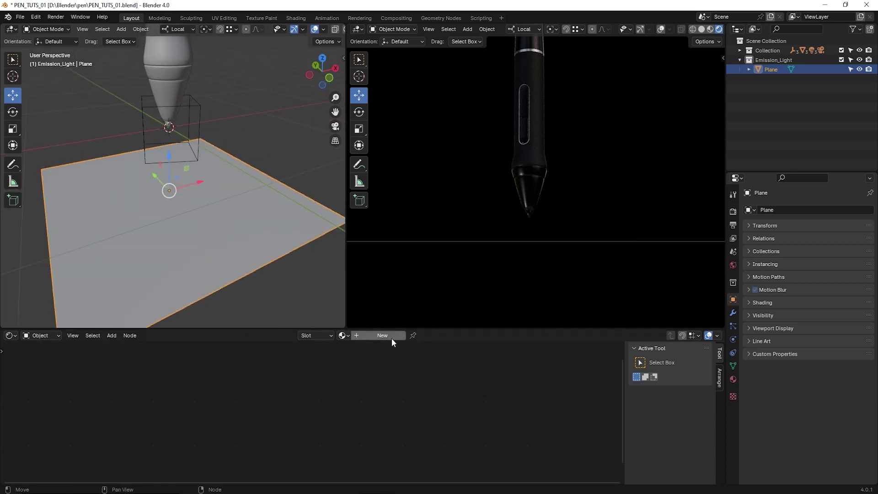
click(733, 380)
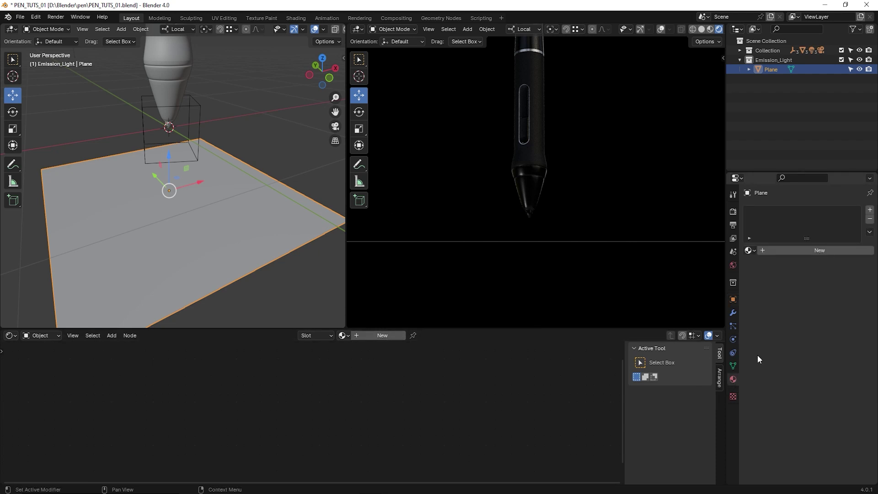
click(870, 210)
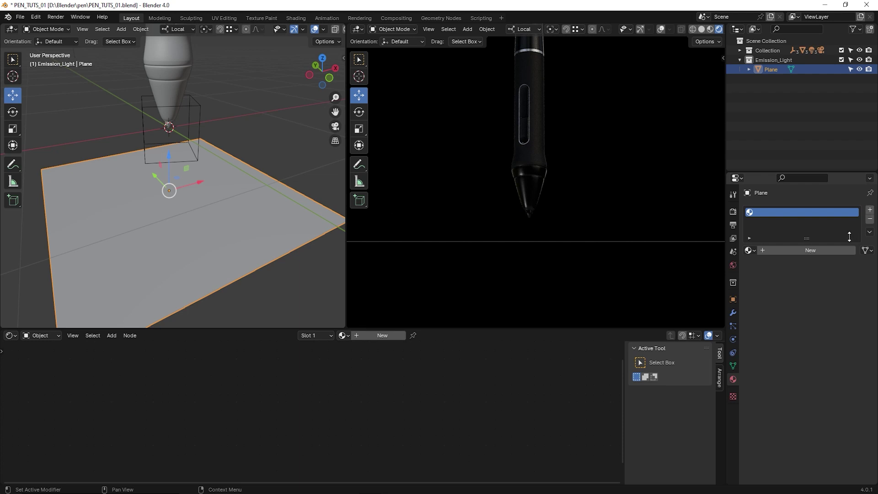
click(791, 250)
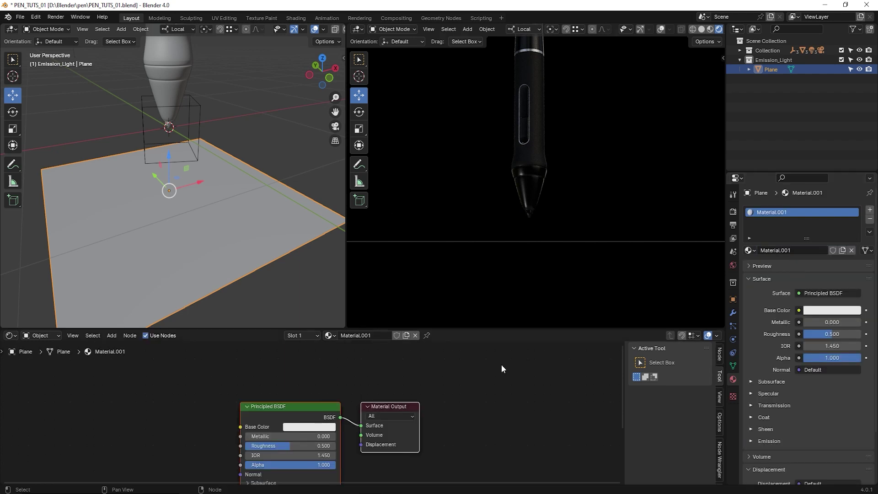
Step: Delete the Principled BSDF node from the plane's material
middle_drag(344, 412, 390, 396)
scroll(411, 385, up, 2)
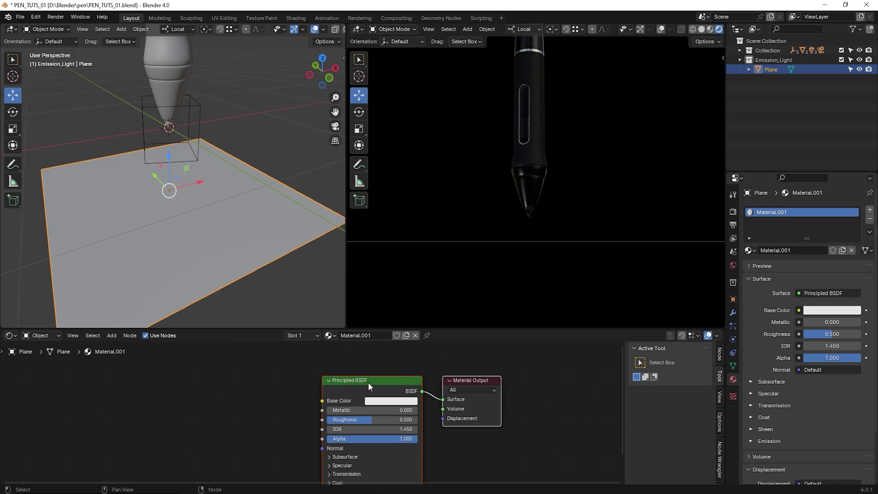
click(369, 381)
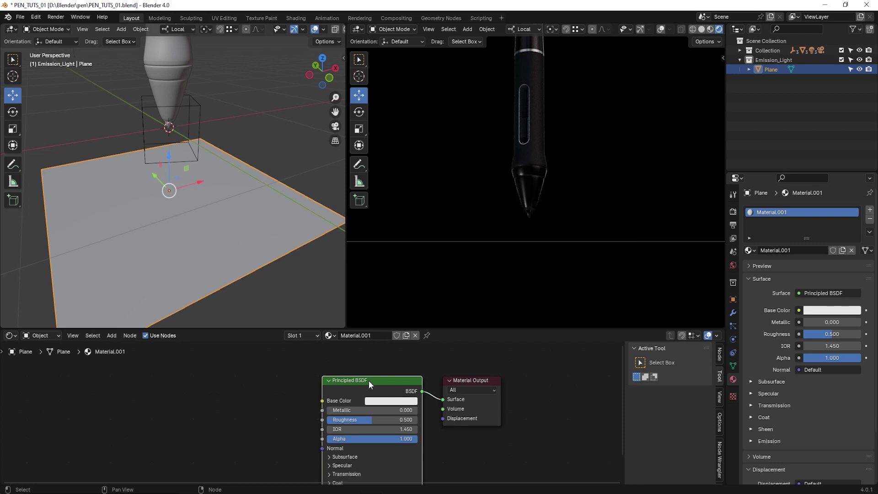
key(Delete)
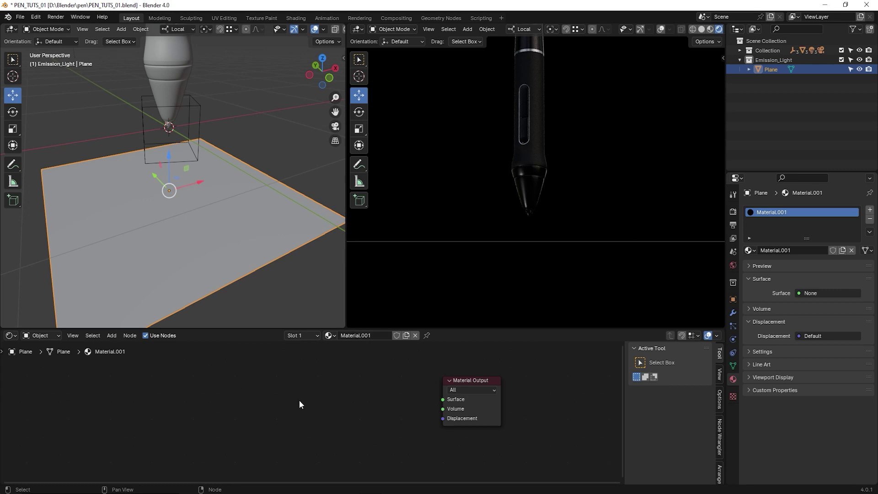
Step: Add an Emission shader node and connect its output to the Material Output's Surface input
key(shift+a)
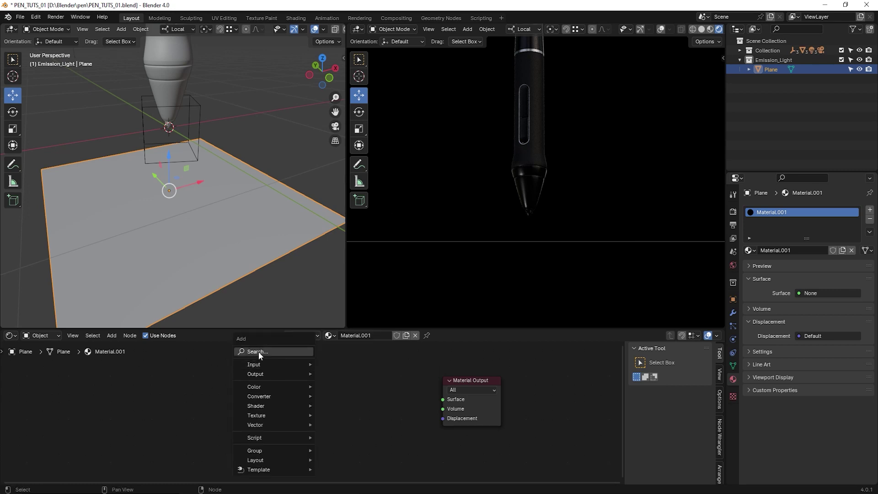
click(259, 352)
text(em)
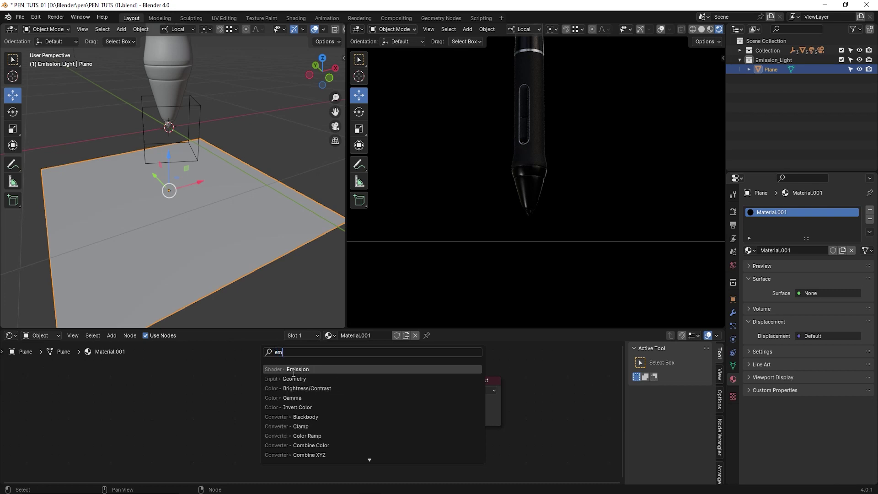
click(301, 372)
click(298, 384)
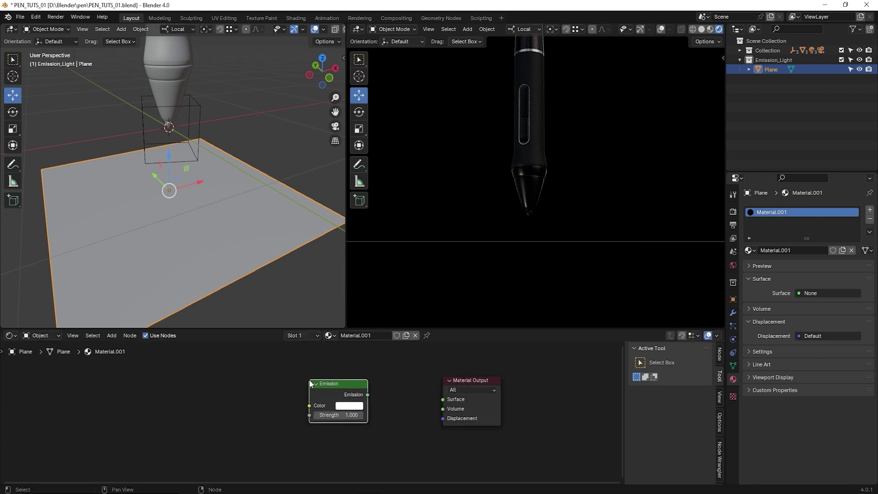
scroll(398, 418, up, 3)
middle_drag(393, 417, 390, 435)
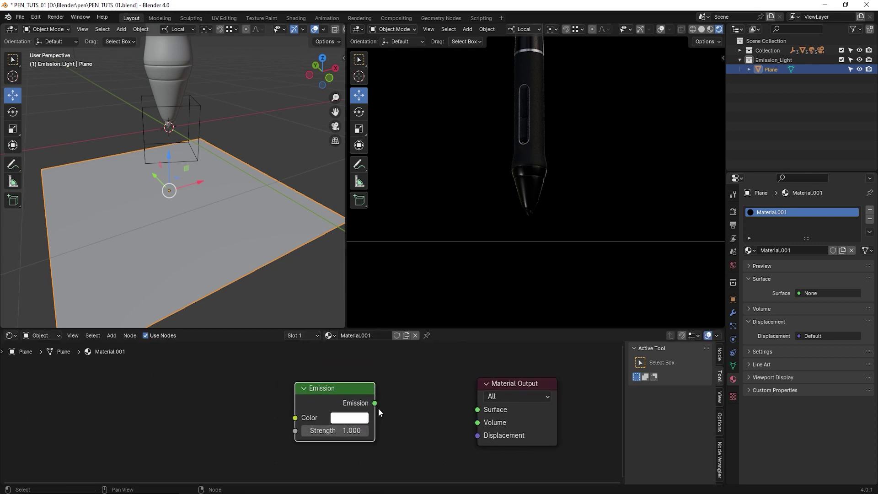
drag(375, 404, 478, 410)
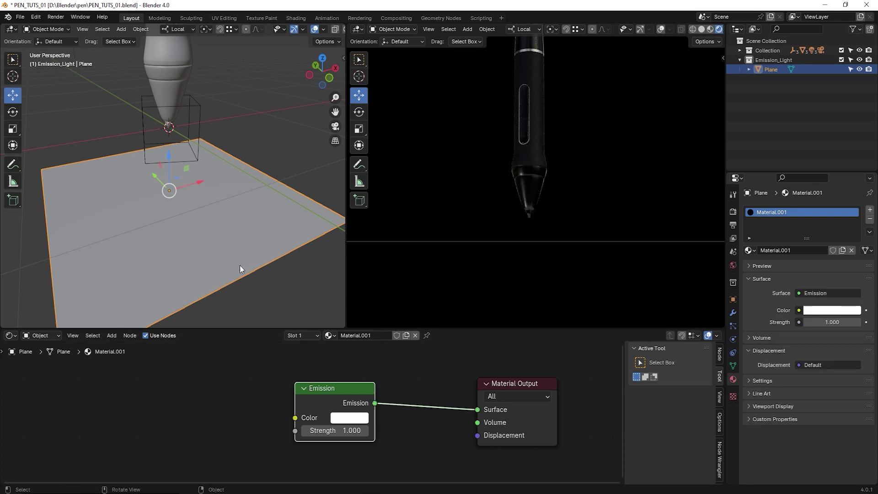
Step: Set the Emission node's strength to 2 for the plane beneath the pen tip
middle_drag(240, 265, 233, 234)
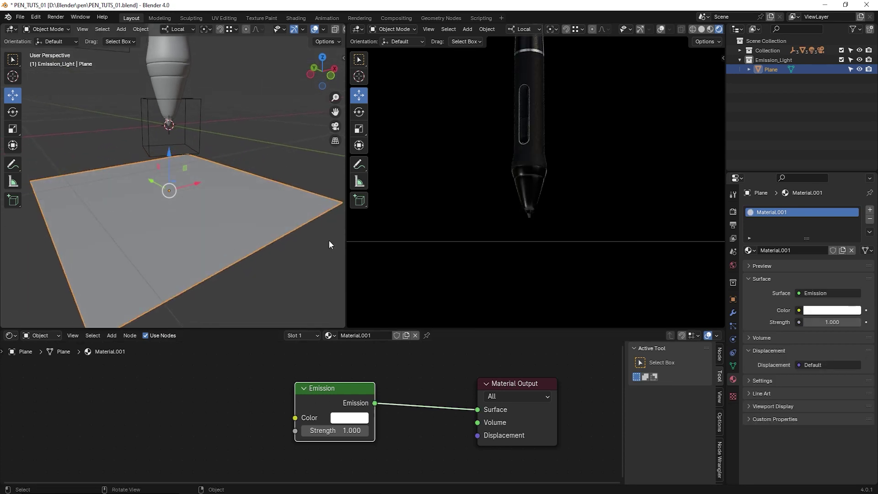
scroll(247, 256, up, 3)
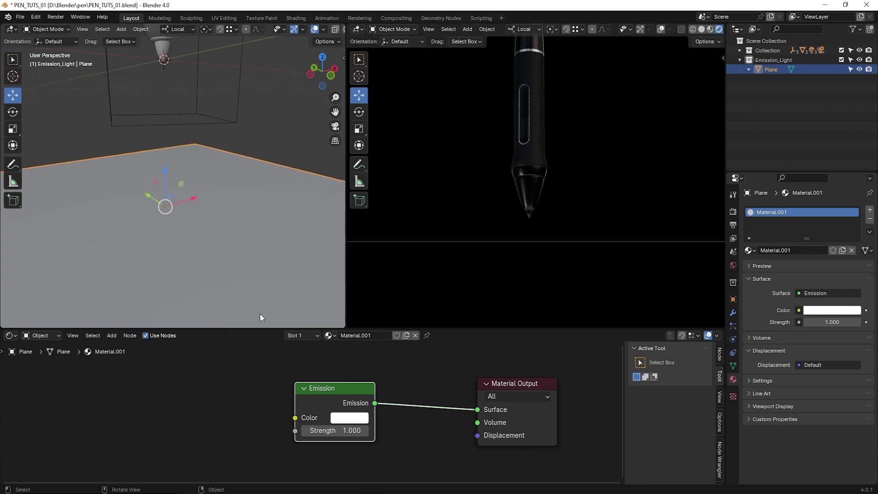
drag(346, 431, 793, 431)
click(354, 433)
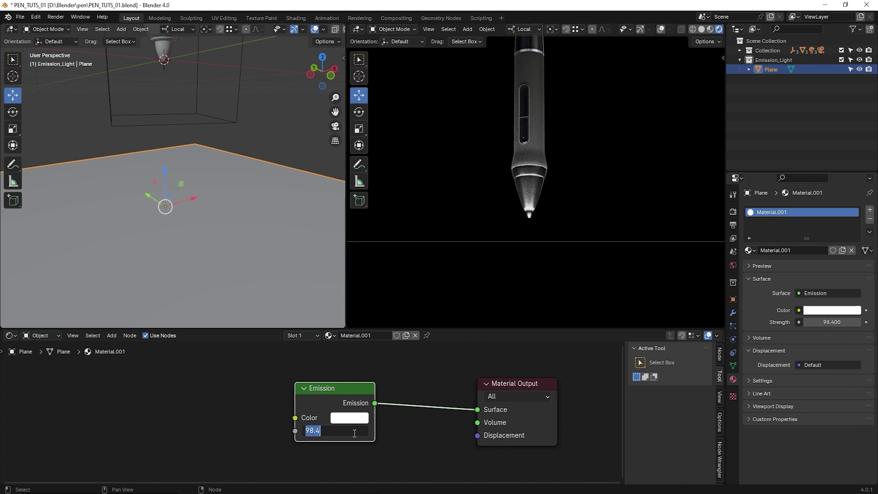
text(2)
key(Return)
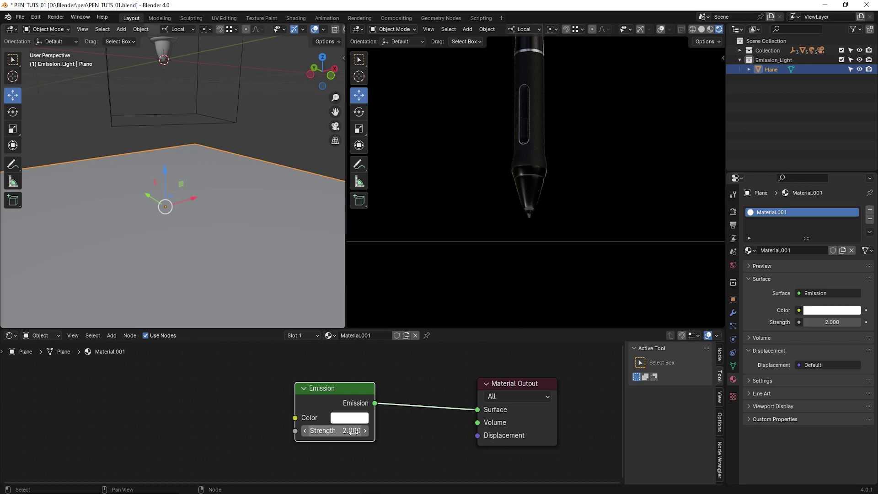
scroll(521, 224, up, 4)
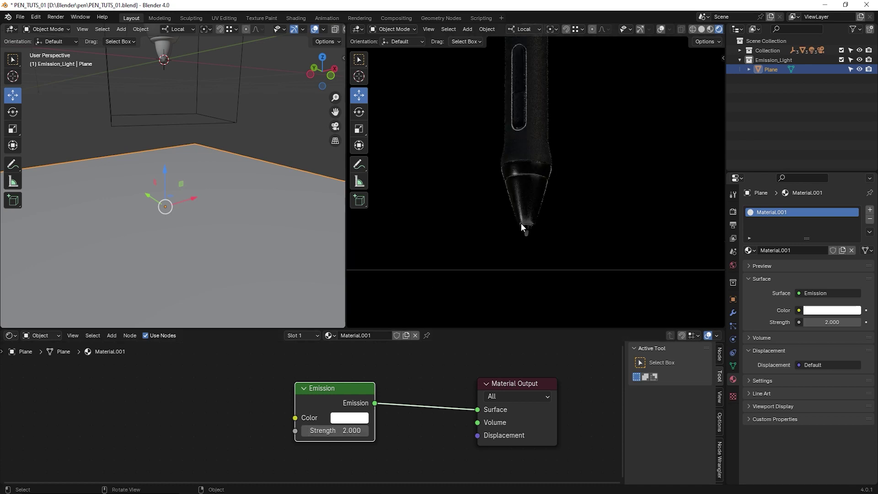
Step: Switch the scene viewport to Material Preview shading to show the emission plane beneath the pen
middle_drag(568, 249, 534, 254)
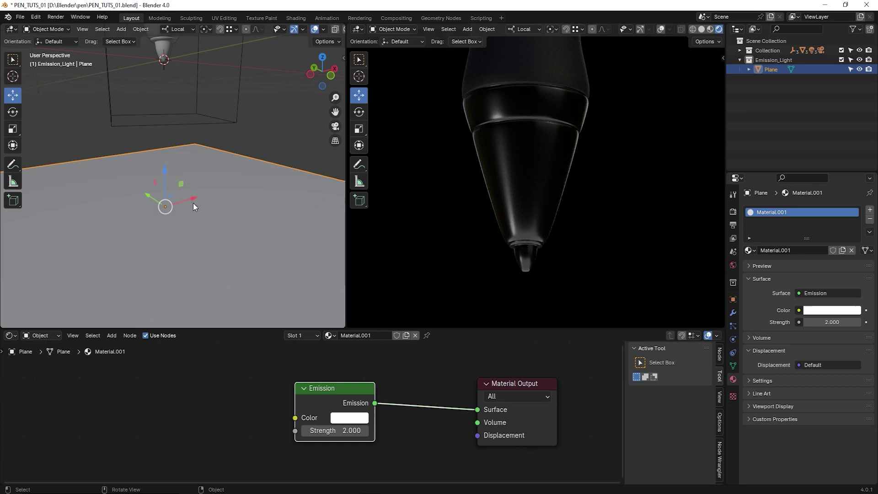
scroll(202, 213, down, 3)
middle_drag(213, 222, 225, 206)
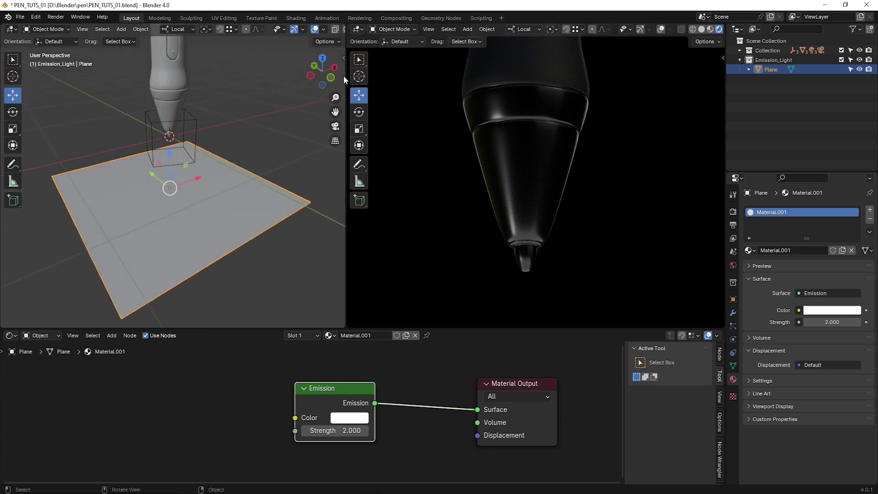
scroll(311, 29, down, 3)
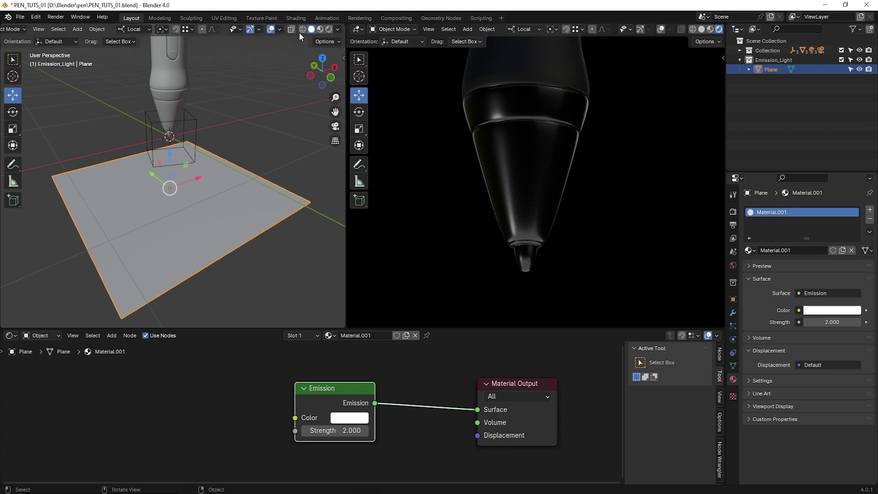
click(320, 30)
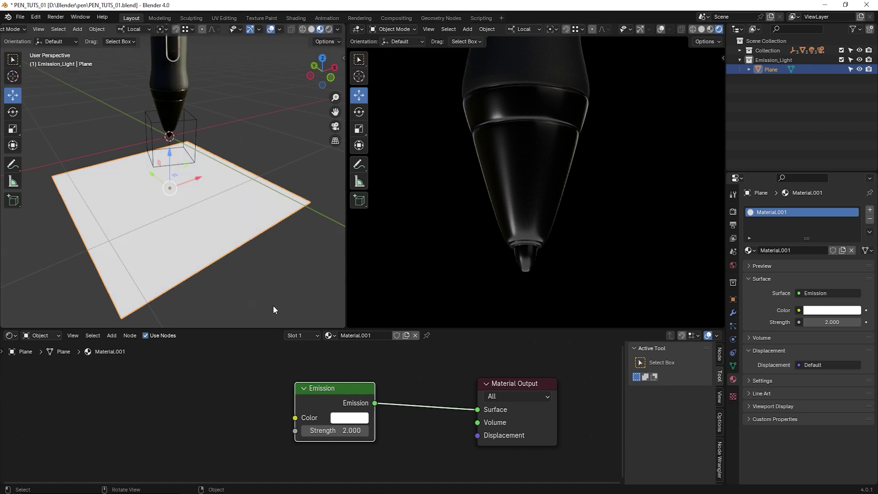
middle_drag(273, 306, 259, 274)
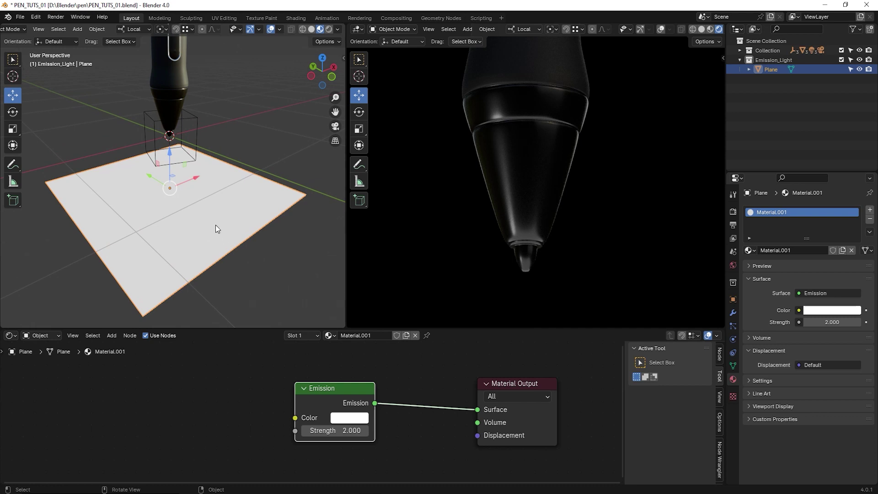
middle_drag(215, 218, 202, 237)
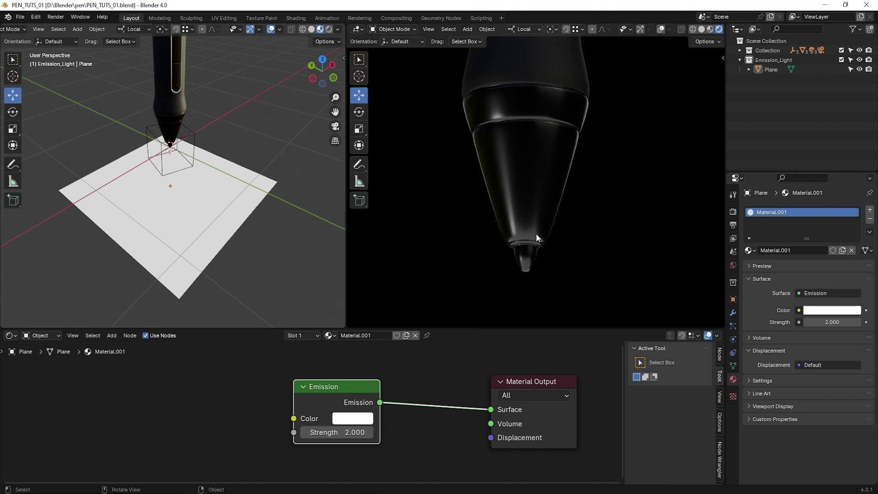
Step: Add a Gradient Texture node to the plane's material and place it ahead of the Emission node, leaving space between them
click(328, 383)
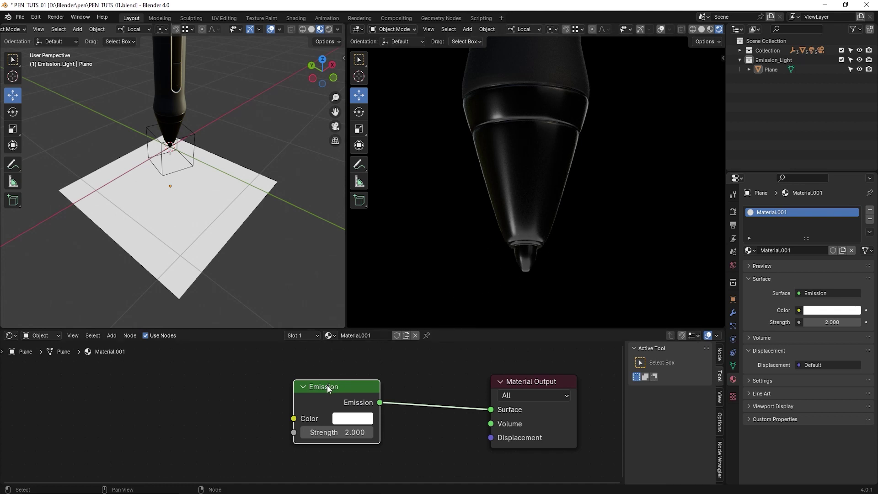
key(shift+a)
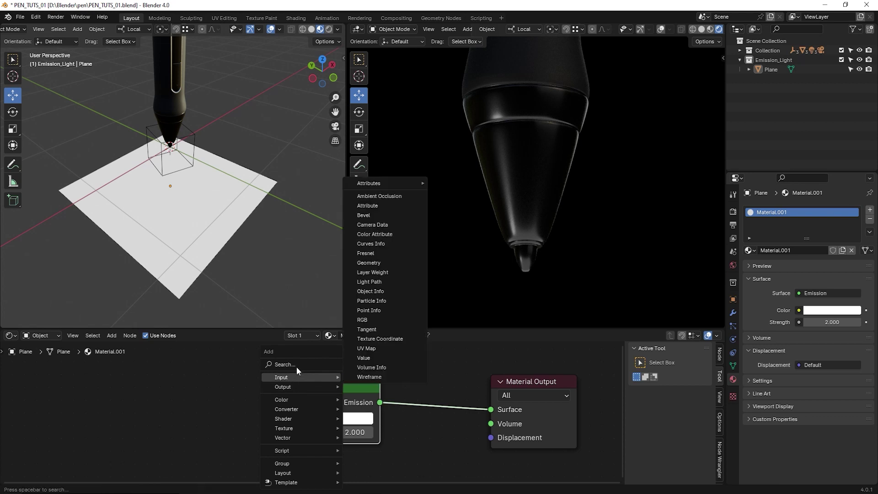
click(288, 364)
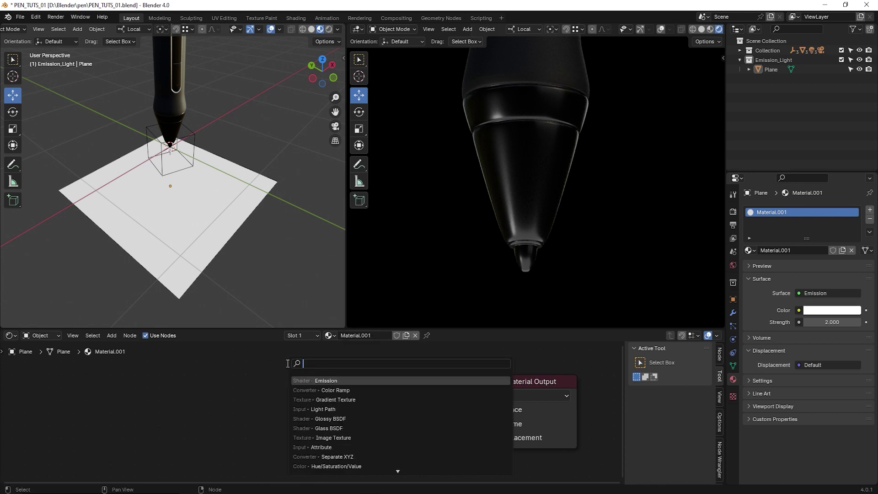
text(gra)
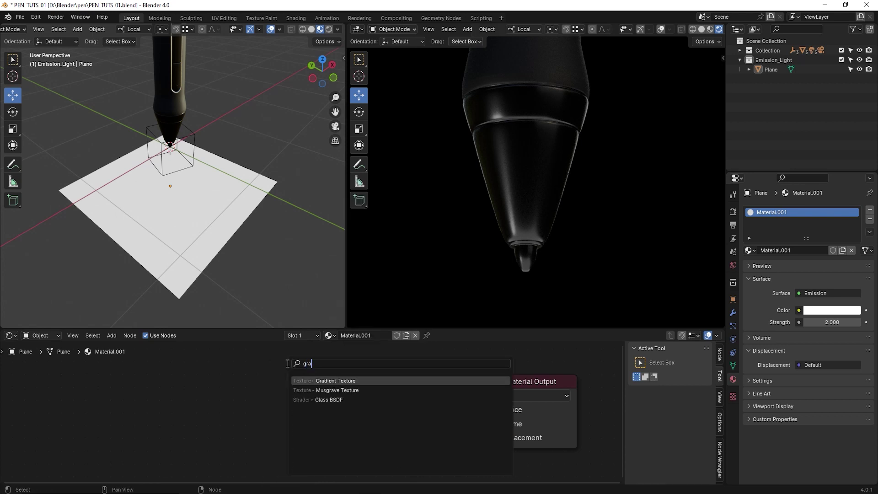
key(Return)
click(226, 361)
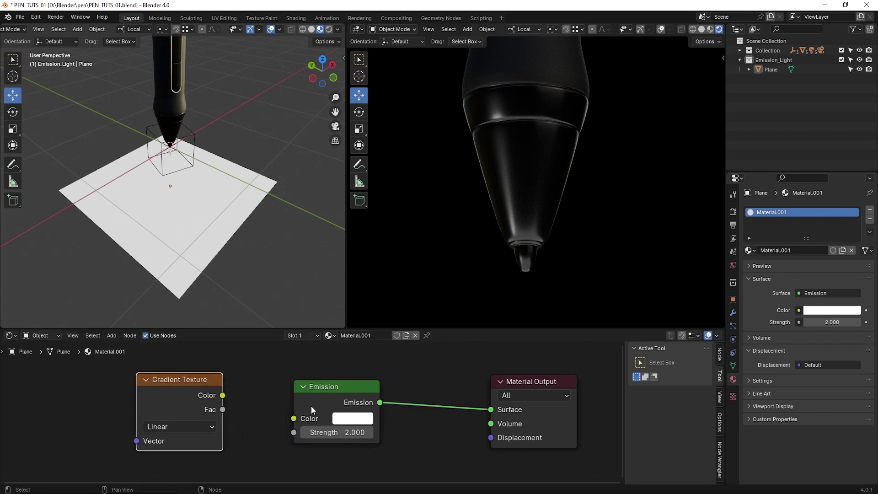
scroll(312, 405, down, 1)
middle_drag(310, 410, 535, 420)
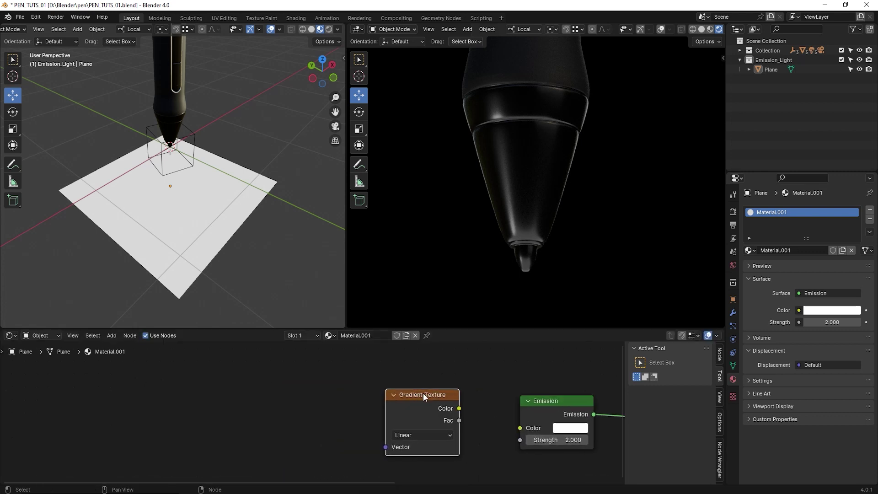
drag(423, 394, 361, 388)
middle_drag(472, 440, 376, 426)
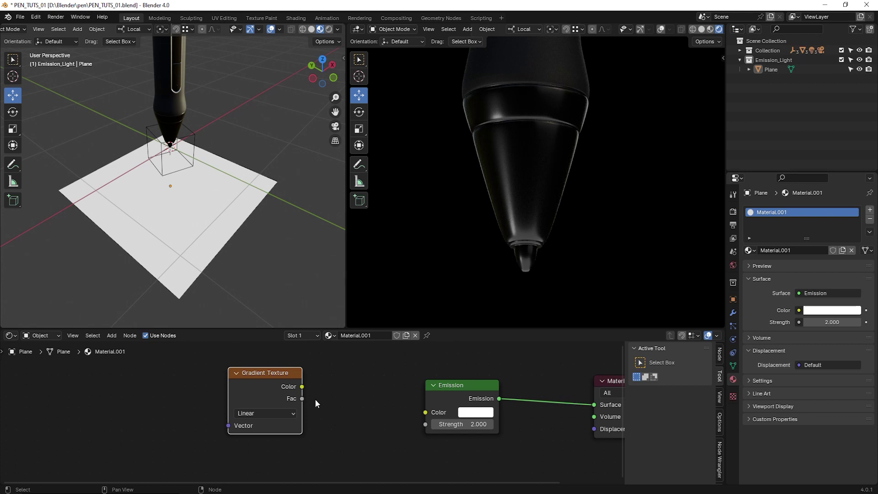
Step: Add a Color Ramp node between the Gradient Texture and Emission nodes, moving the Gradient Texture node aside to make room
click(341, 410)
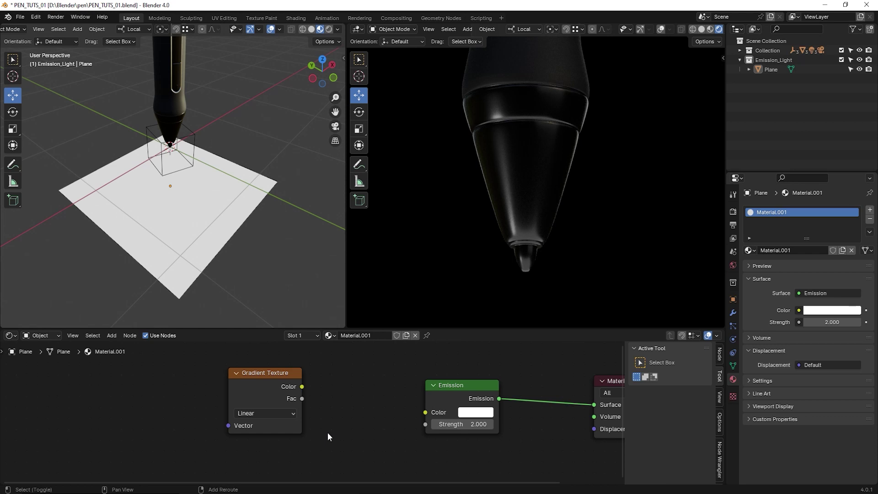
key(shift+a)
click(295, 365)
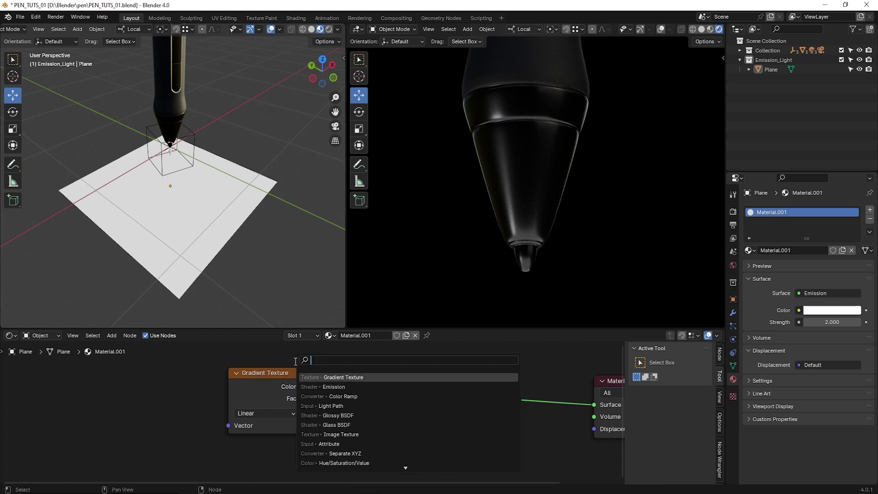
text(color)
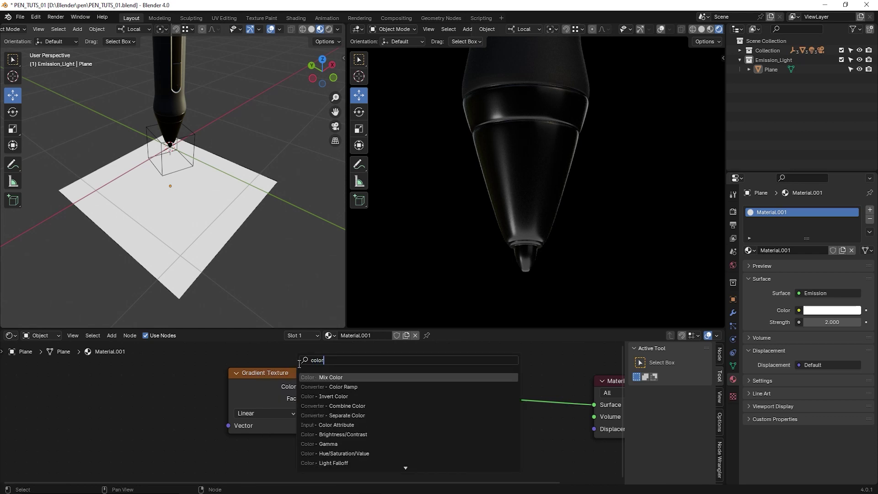
click(340, 387)
click(293, 371)
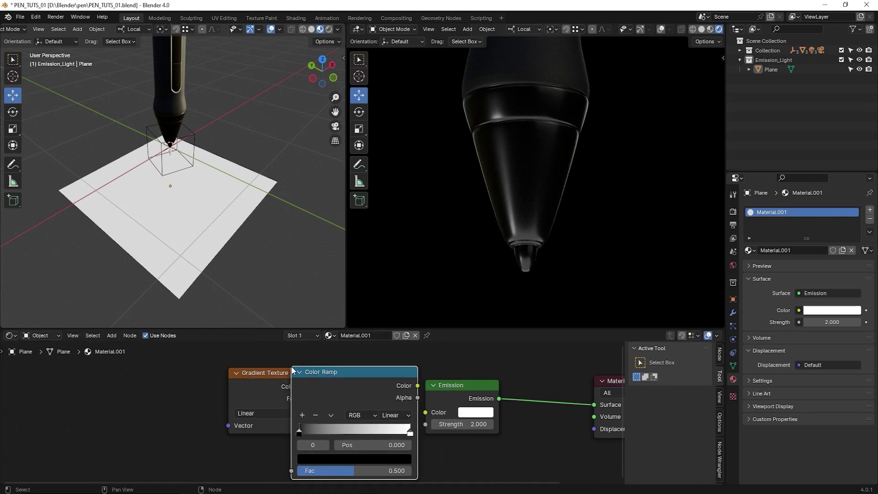
drag(259, 375, 172, 373)
Step: Connect the Color Ramp's Color output to the Emission Color and the Gradient Texture's Color output to the ramp's Fac
drag(373, 372, 426, 412)
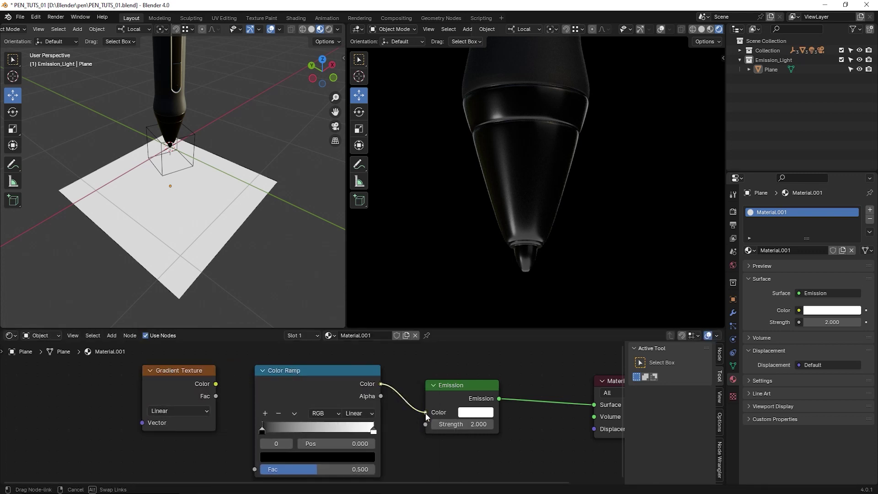
middle_drag(238, 405, 288, 400)
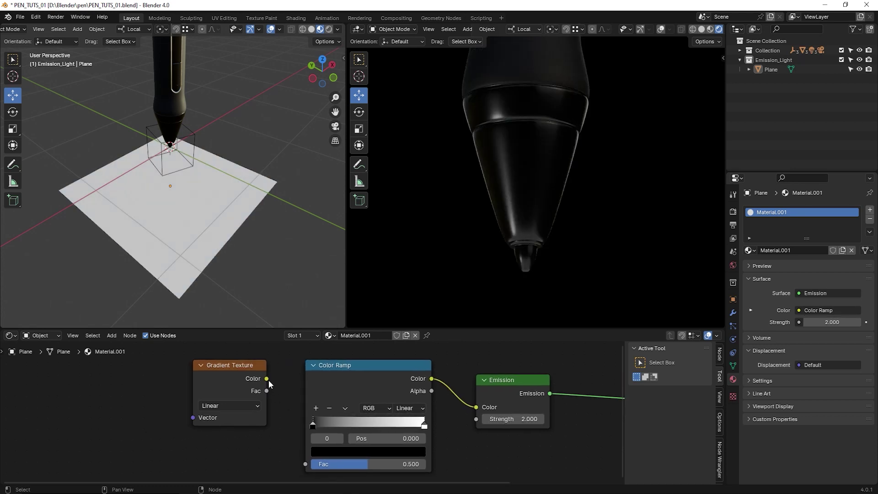
drag(267, 379, 306, 465)
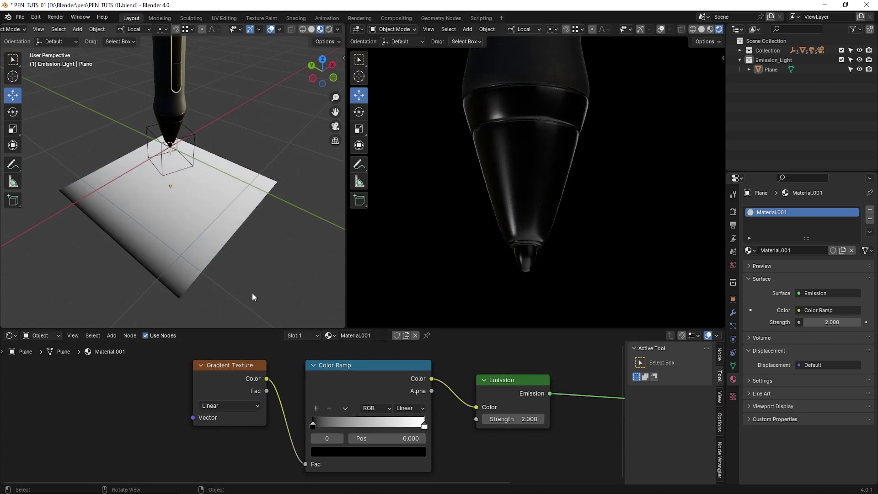
Step: Move the Color Ramp's black stop to about 0.159 and its white stop to about 0.505
middle_drag(242, 261, 231, 254)
shift+middle_drag(187, 239, 214, 235)
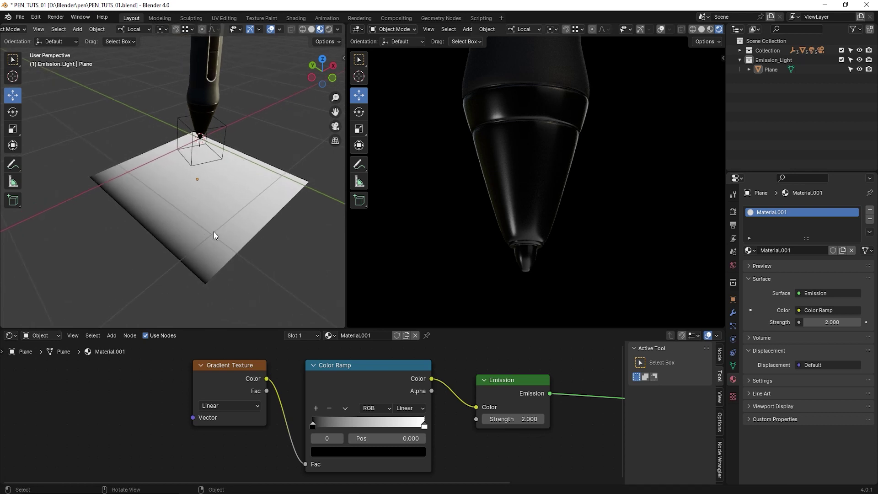
scroll(190, 218, up, 2)
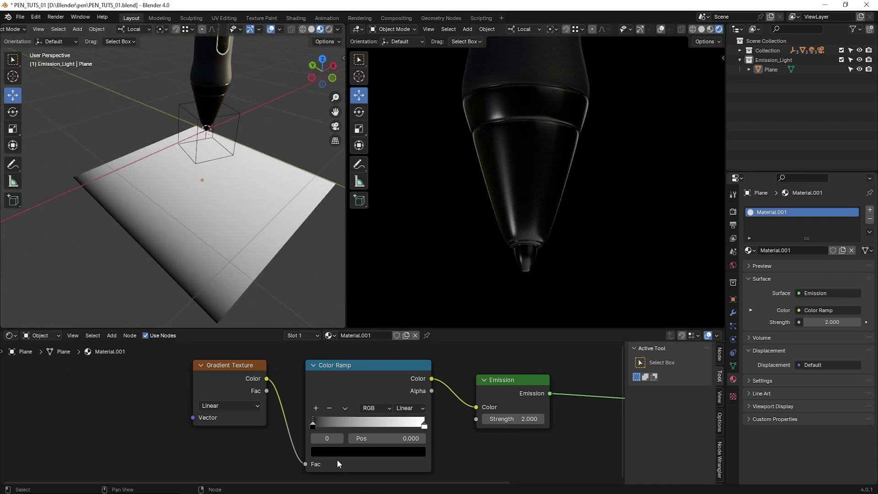
mouse_move(317, 424)
mouse_down()
mouse_move(348, 427)
mouse_move(332, 427)
mouse_up()
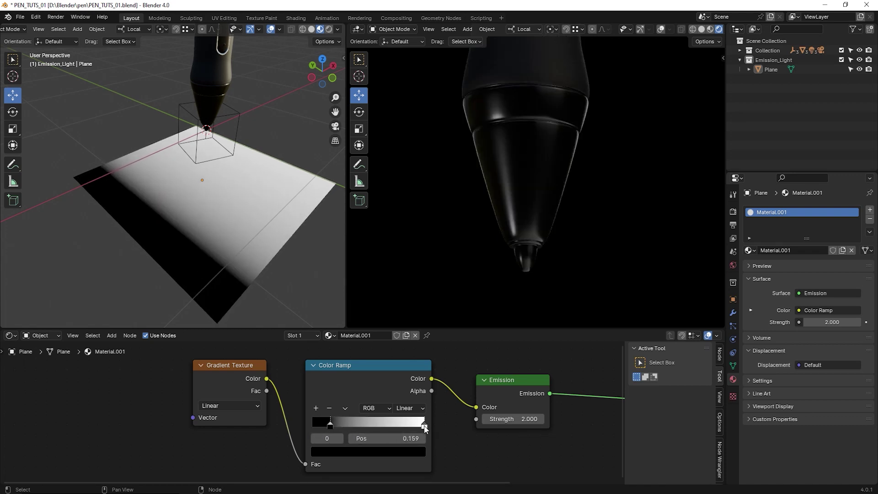
drag(424, 425, 366, 425)
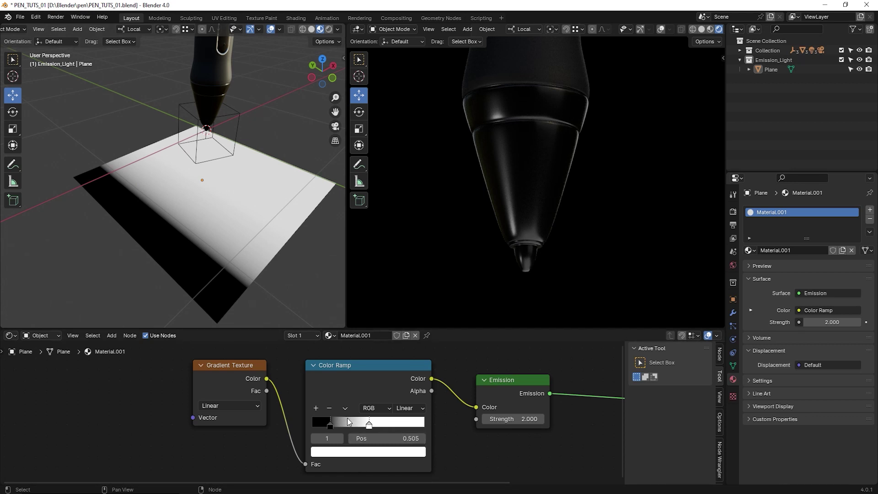
Step: Add a third Color Ramp stop, place it at about 0.736 and set its color to black
click(316, 409)
drag(350, 426, 408, 432)
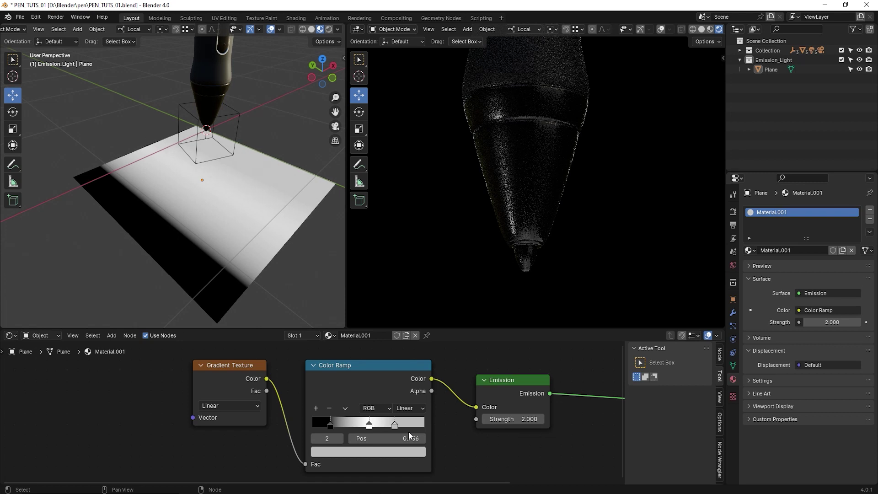
click(389, 453)
drag(417, 304, 417, 379)
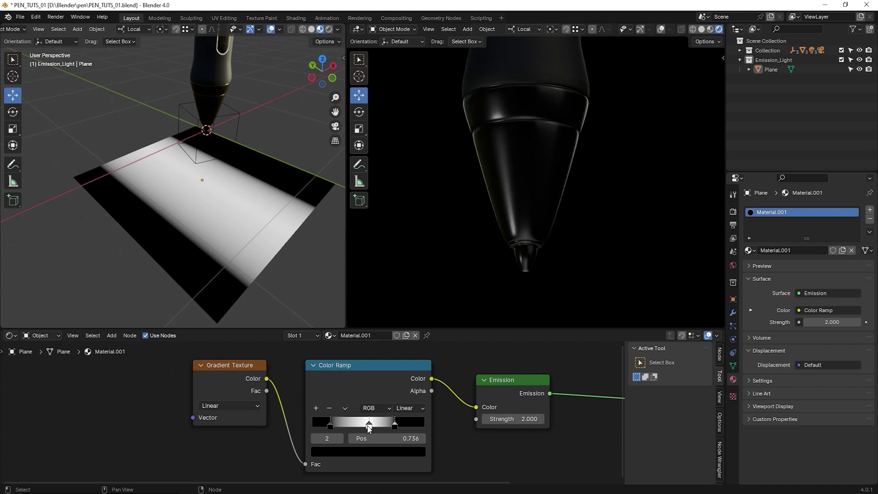
Step: Shift the Color Ramp's white stop to about 0.468 and set the ramp's interpolation to B-Spline
drag(369, 424, 365, 424)
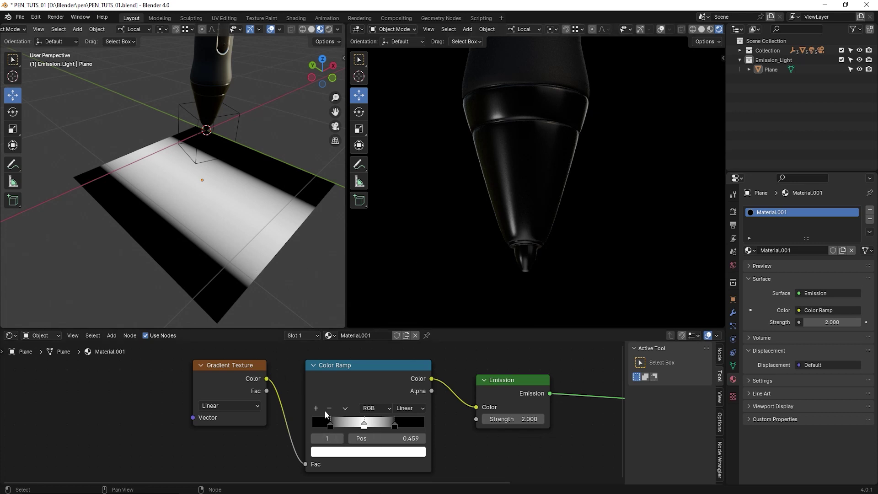
mouse_move(362, 425)
mouse_down()
mouse_move(346, 427)
mouse_move(365, 425)
mouse_up()
click(400, 408)
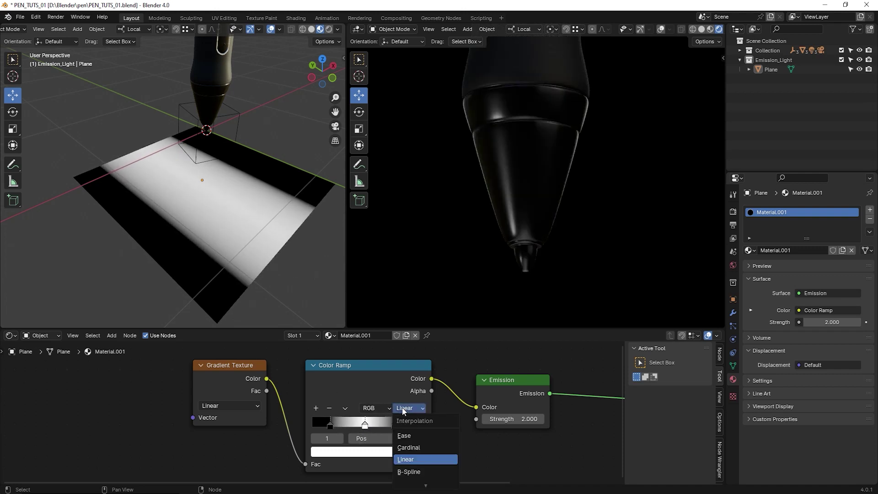
click(405, 473)
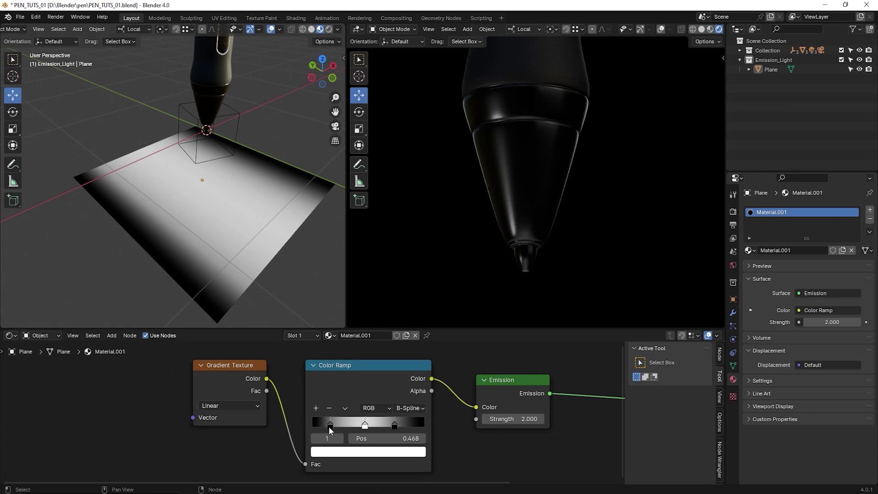
Step: Move the first black stop inward, the white stop to about 0.491 and the last black stop to about 0.709
drag(330, 426, 382, 426)
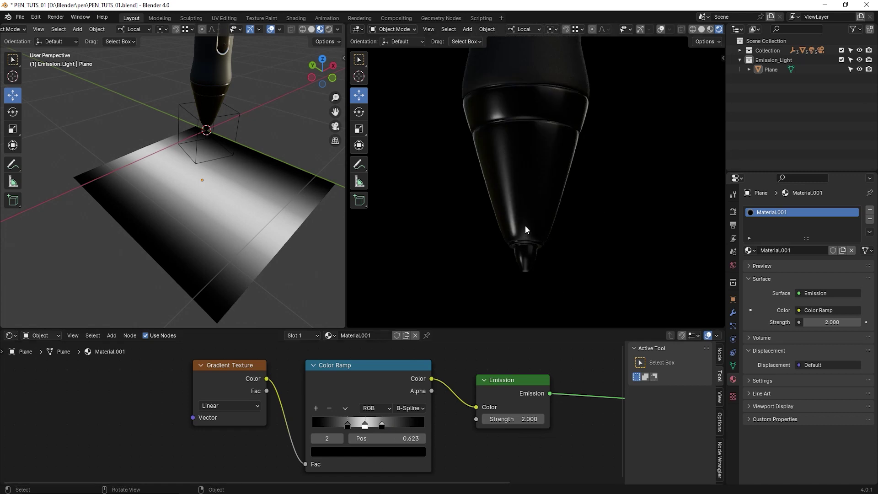
drag(366, 426, 369, 425)
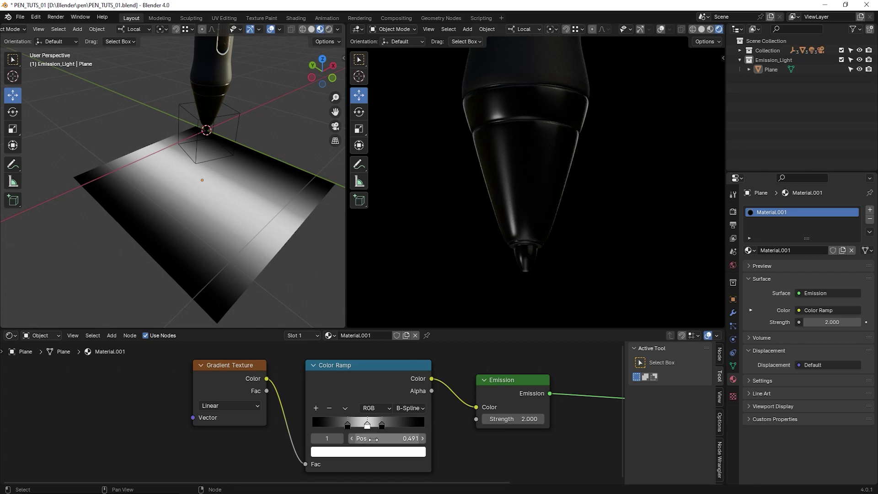
click(374, 452)
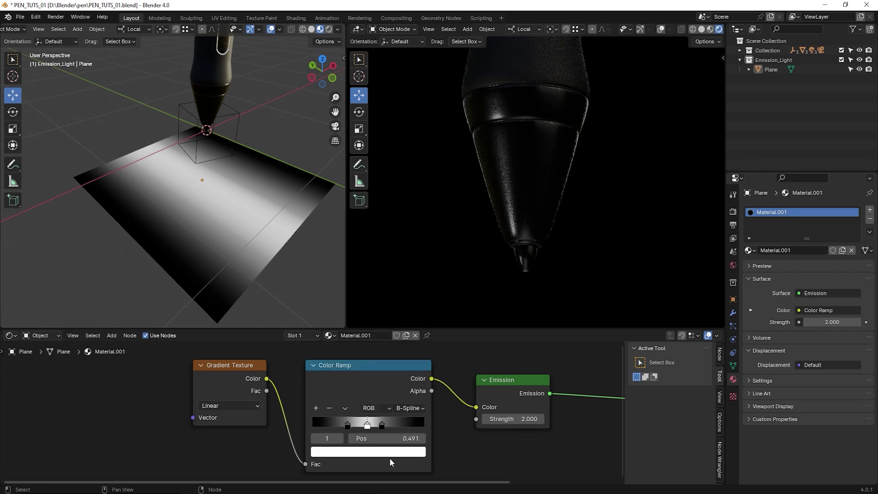
mouse_move(382, 426)
mouse_down()
mouse_move(399, 425)
mouse_move(392, 429)
mouse_up()
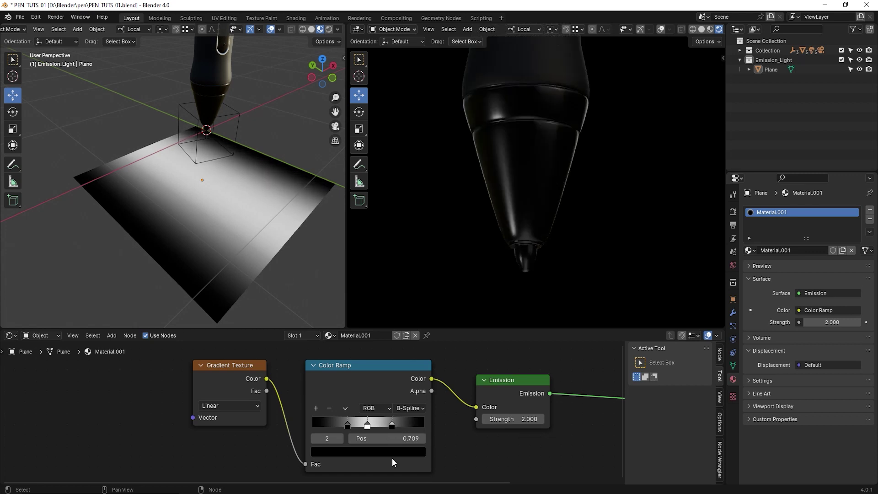
Step: Raise the emission plane about 0.373 m along its local Z axis toward the pen's tip
middle_drag(137, 173, 177, 213)
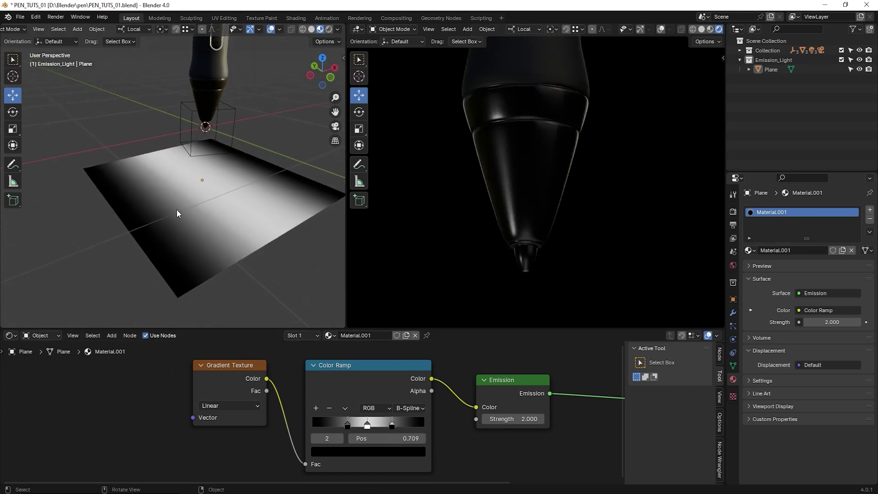
click(225, 242)
scroll(224, 242, up, 1)
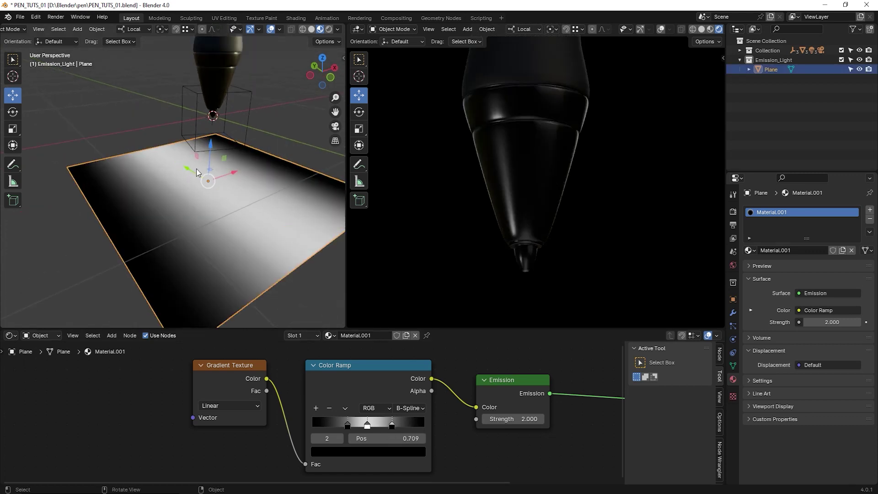
drag(211, 147, 194, 110)
mouse_move(232, 202)
middle_down()
mouse_move(248, 196)
mouse_move(216, 196)
mouse_move(234, 214)
middle_up()
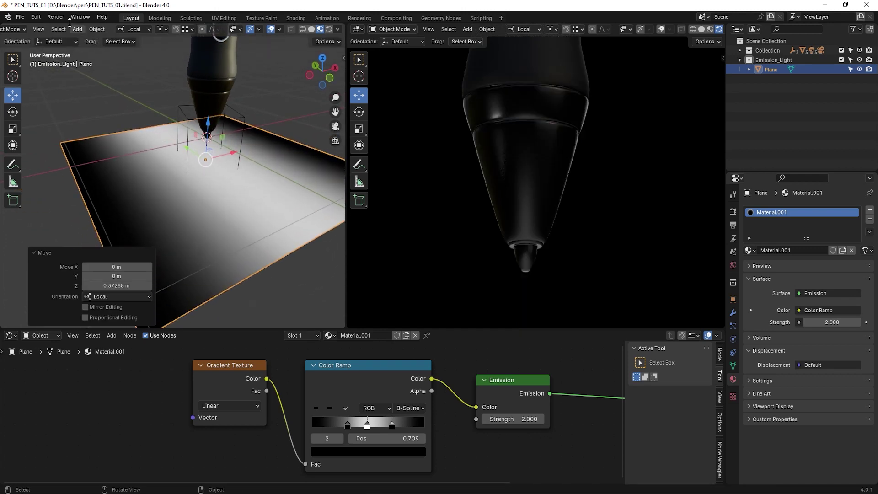
Step: Render the image, examine the lighting on the pen's lower body and tip, and close the render
click(62, 17)
click(64, 27)
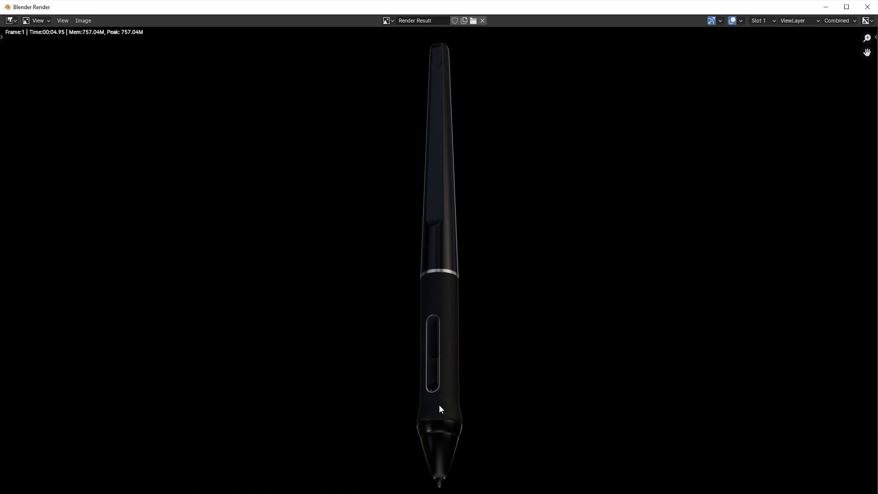
scroll(445, 442, up, 1)
middle_drag(444, 442, 444, 334)
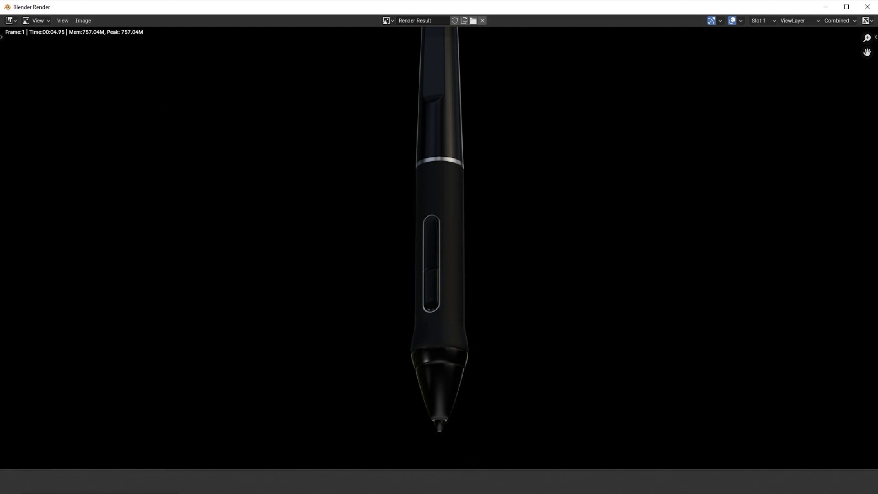
click(867, 9)
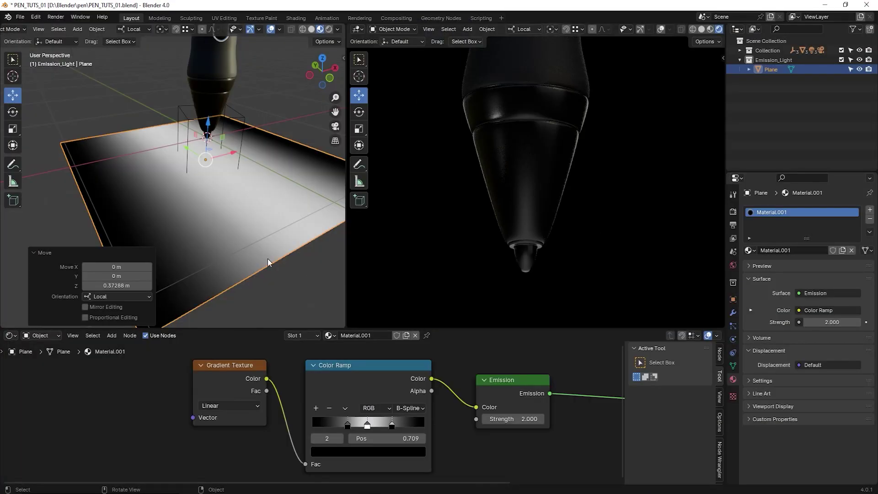
Step: Move the camera closer to the pen along its local Z axis
scroll(256, 236, down, 6)
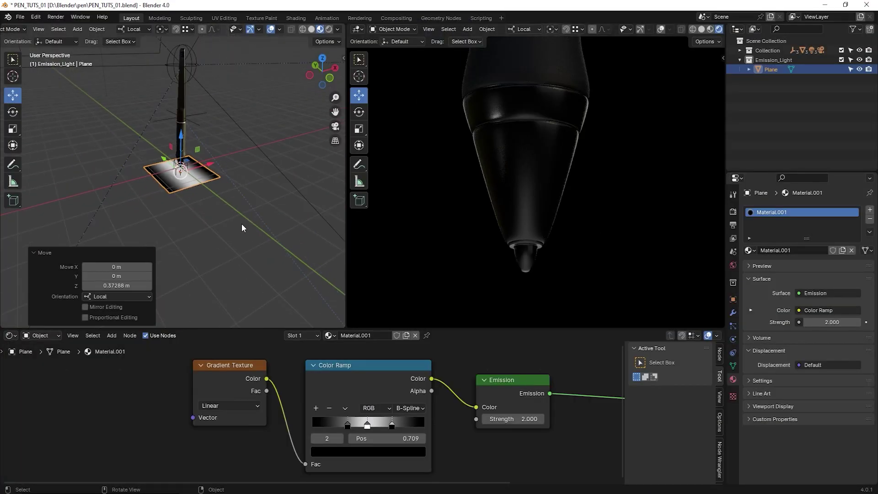
click(260, 255)
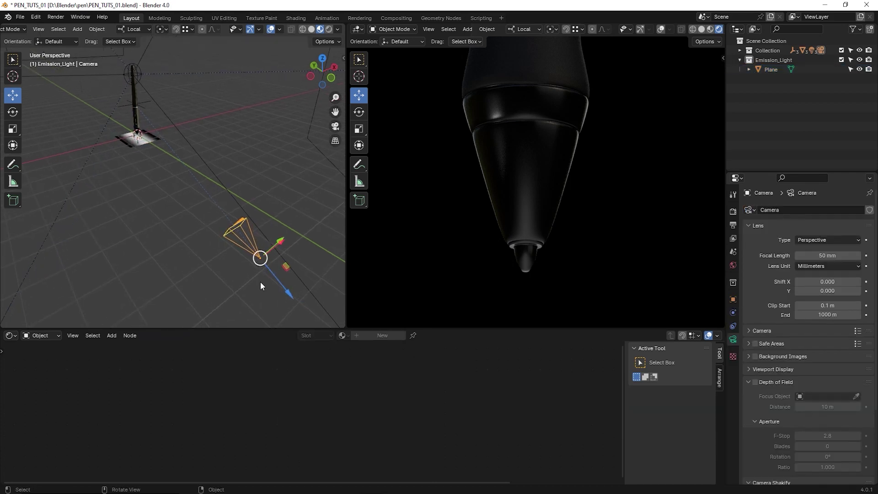
drag(292, 294, 224, 248)
Step: Lower the Camera_Track empty about 0.792 m to aim at the tip and move the camera about 0.183 m closer
middle_drag(213, 208, 145, 128)
click(149, 138)
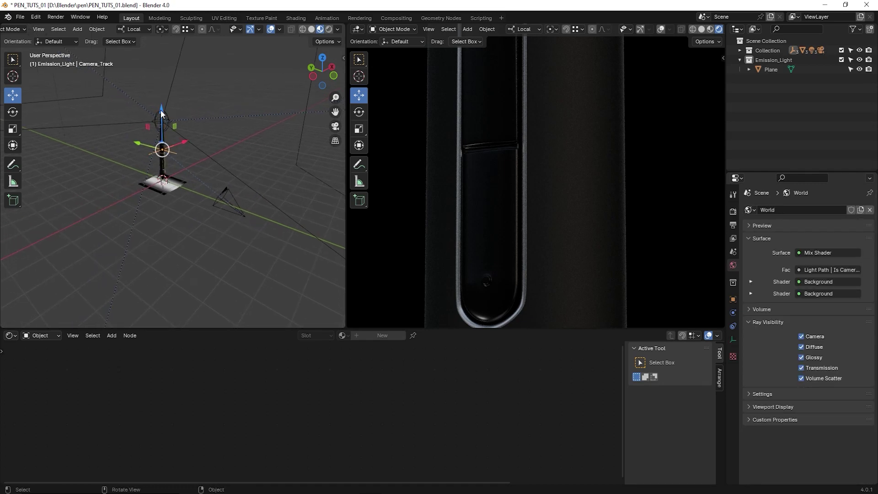
drag(161, 110, 166, 125)
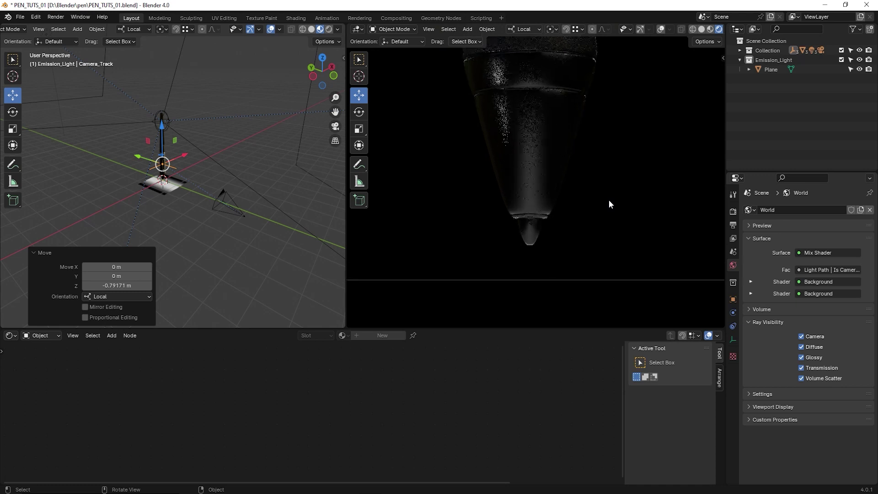
scroll(197, 213, up, 1)
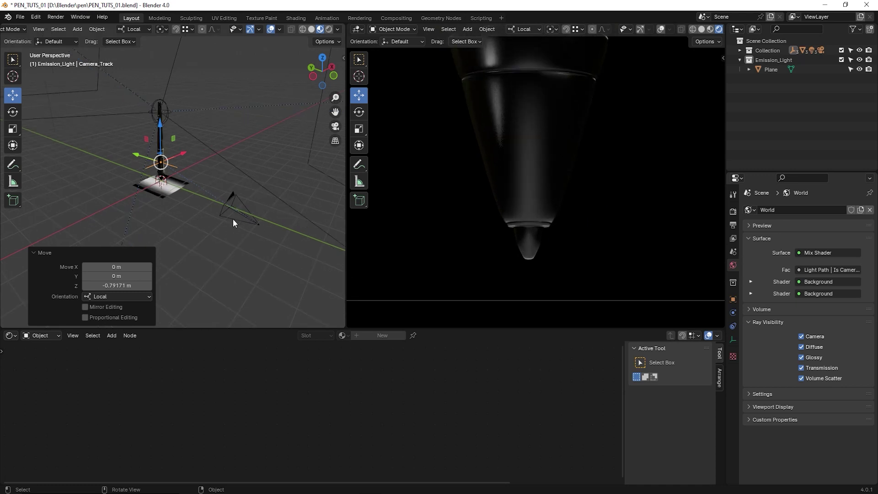
click(234, 220)
drag(294, 249, 290, 246)
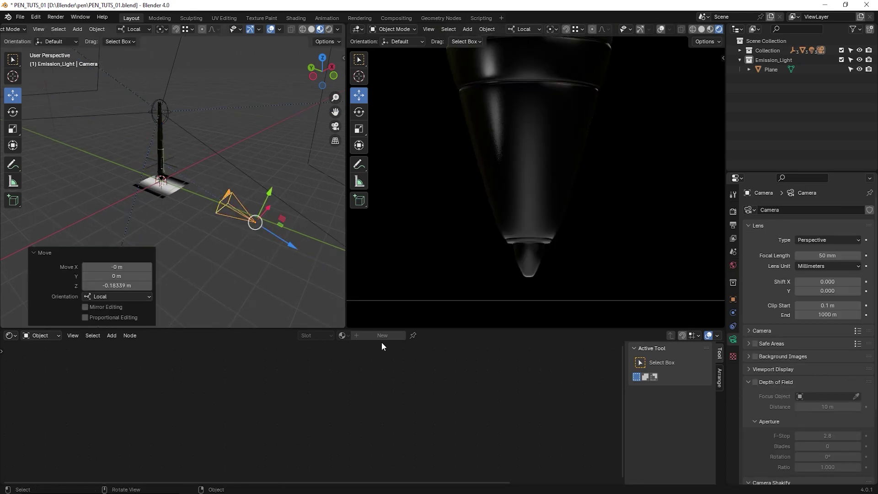
Step: Try Linear interpolation on the emission plane's Color Ramp and switch it back to B-Spline
click(158, 189)
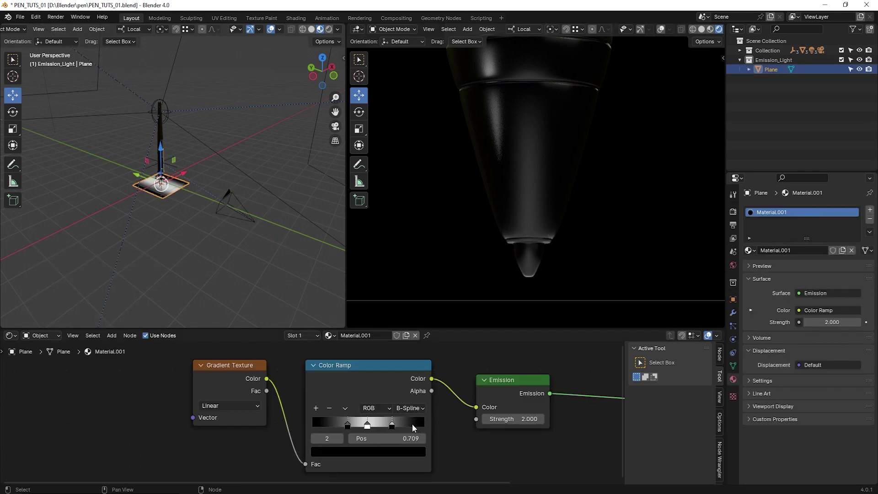
scroll(414, 427, up, 2)
click(446, 408)
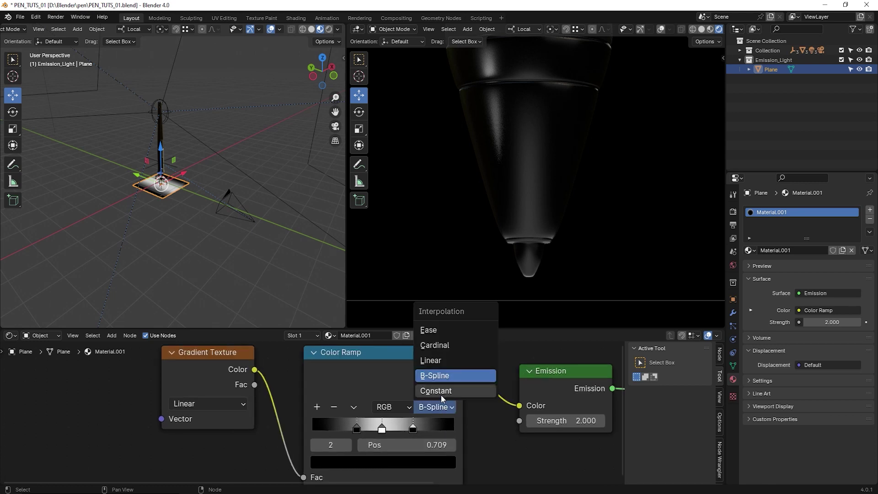
click(426, 360)
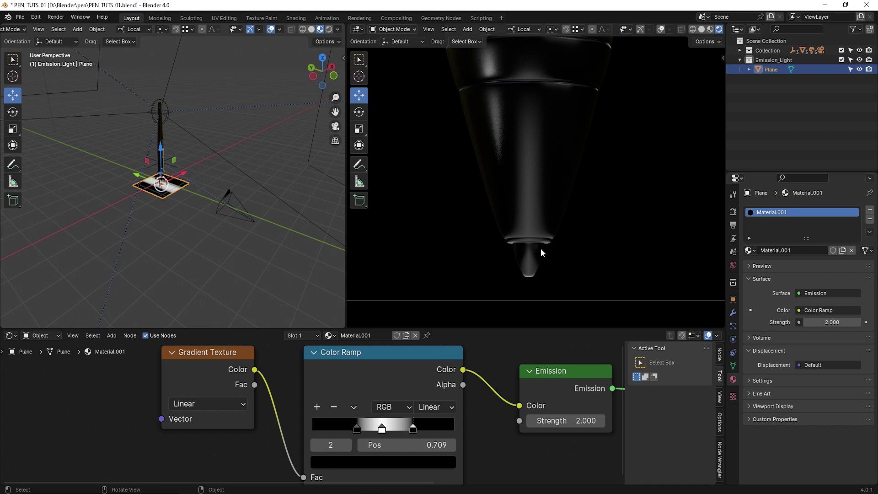
click(436, 407)
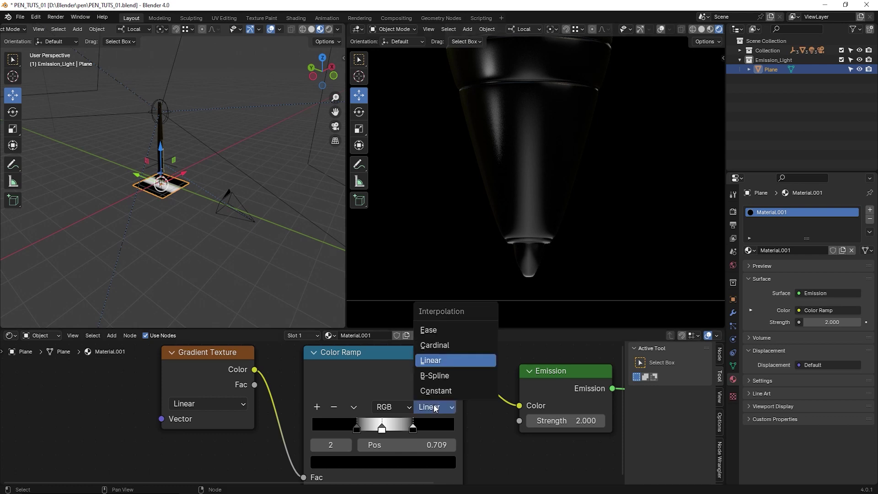
click(441, 376)
Step: Lower the emission plane about 0.094 m along its local Z axis
scroll(183, 227, up, 4)
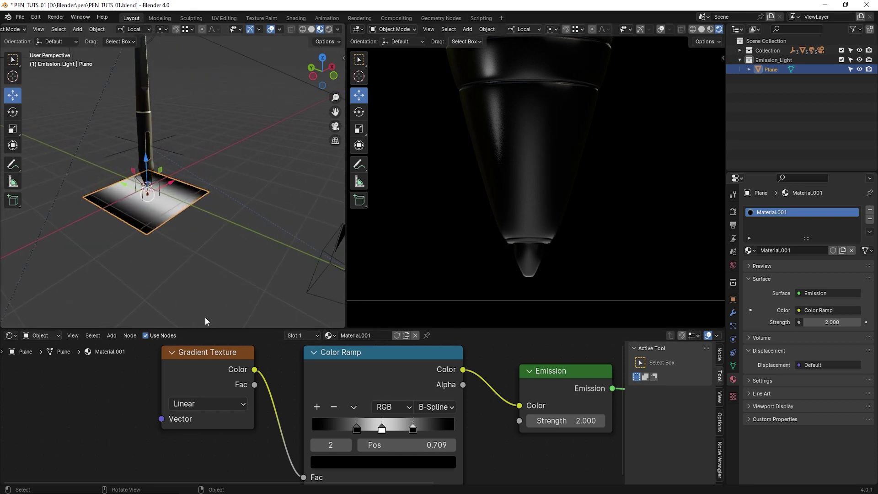
scroll(120, 219, up, 6)
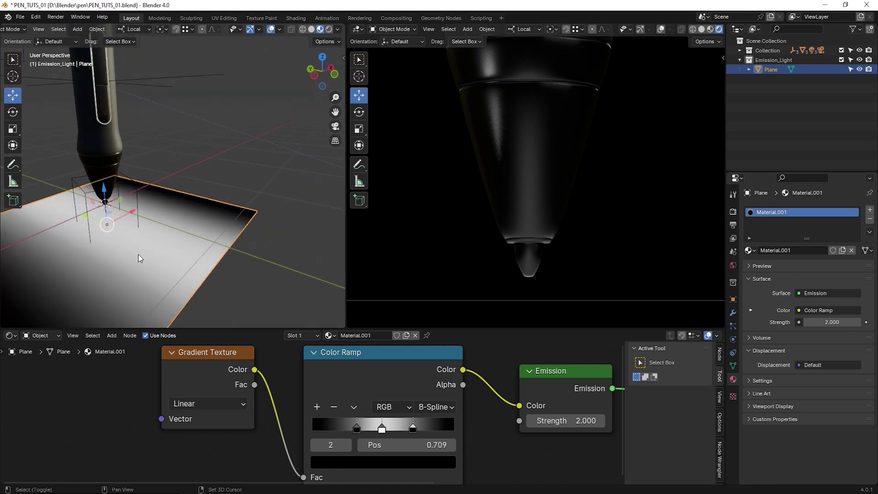
middle_drag(138, 259, 190, 200)
drag(156, 115, 155, 134)
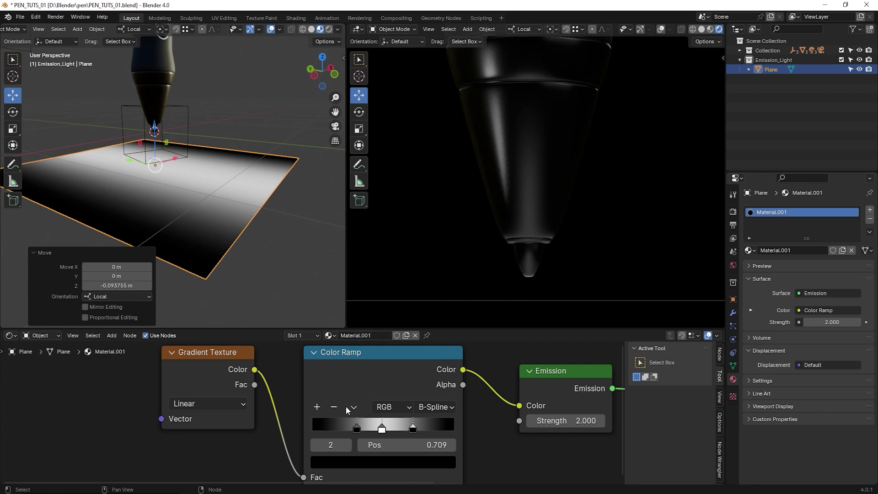
Step: Move the Color Ramp's outer black stops inward, the last one to about 0.641, and lower the emission plane about 0.271 m
drag(413, 430, 364, 430)
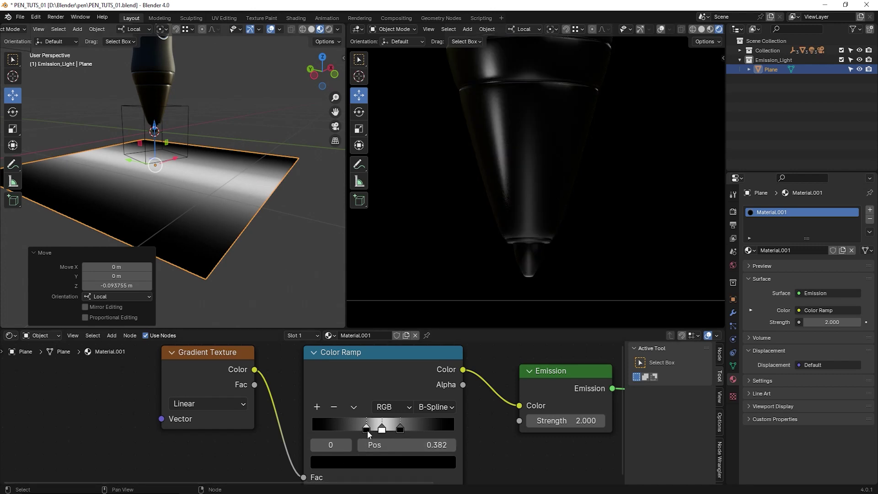
drag(367, 430, 405, 429)
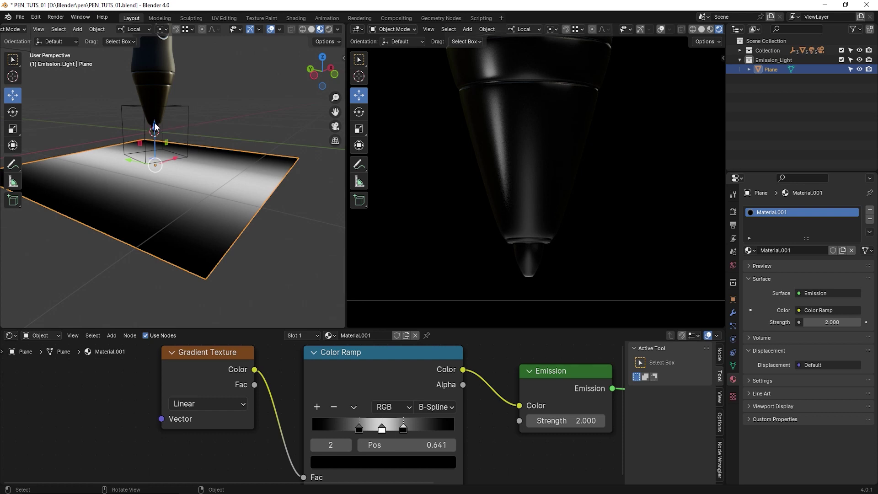
drag(156, 139, 156, 156)
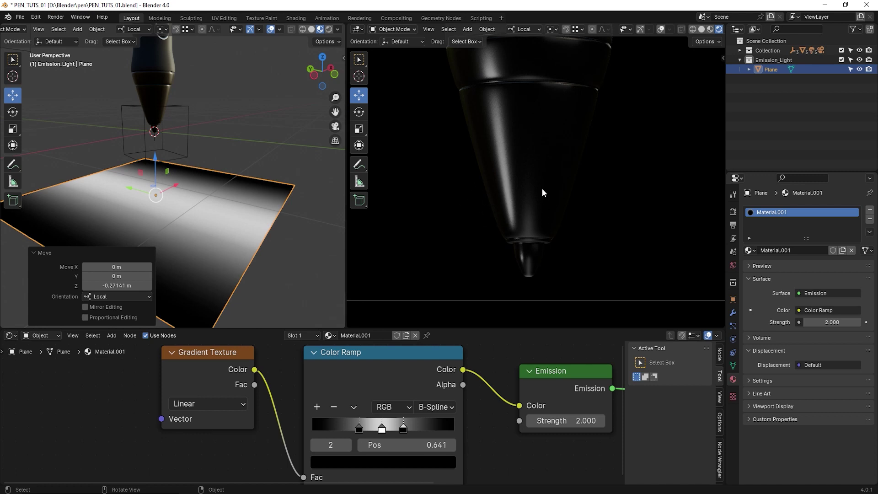
Step: Render the image again, examine the highlight on the pen's tip, and close the render
scroll(537, 208, down, 5)
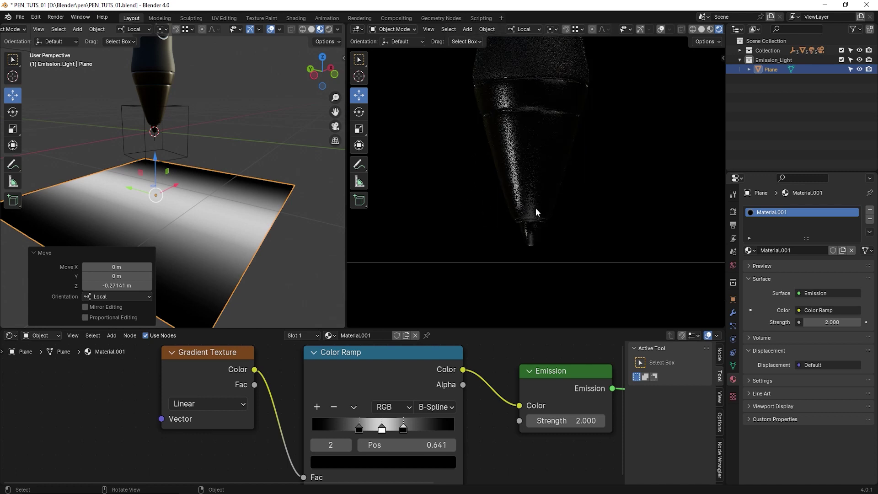
scroll(529, 215, down, 4)
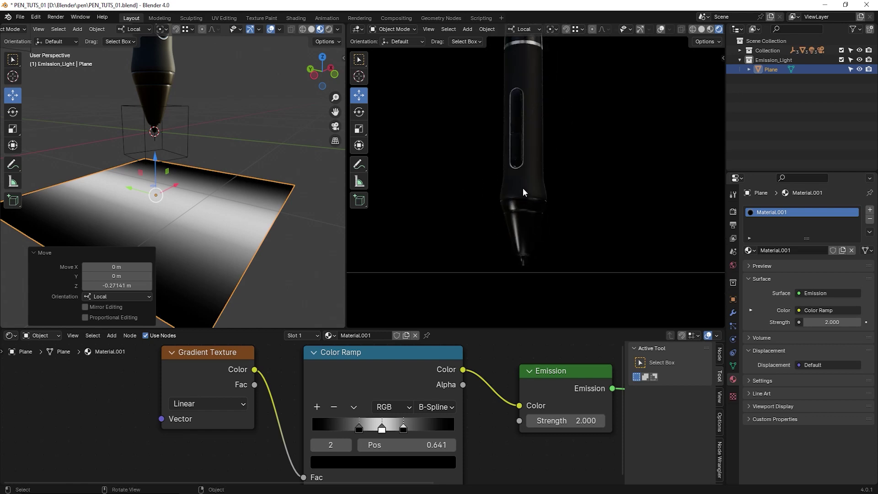
key(F12)
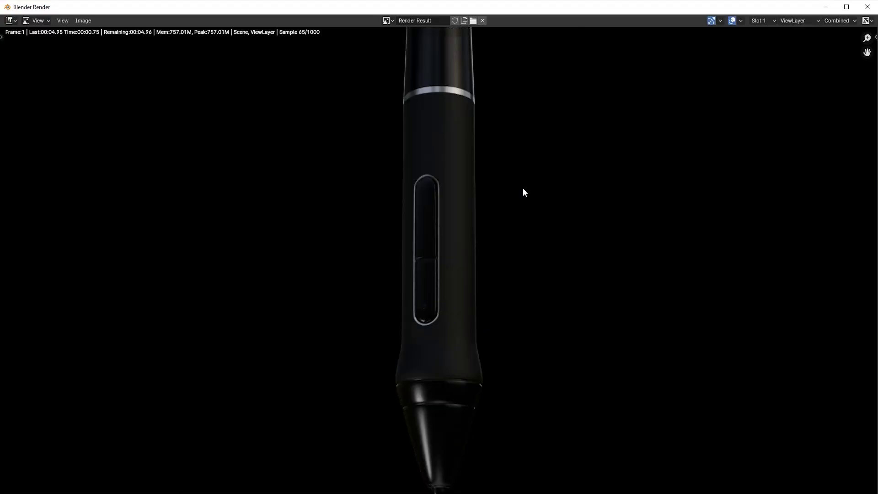
scroll(474, 311, up, 1)
scroll(468, 338, down, 1)
middle_drag(450, 394, 451, 268)
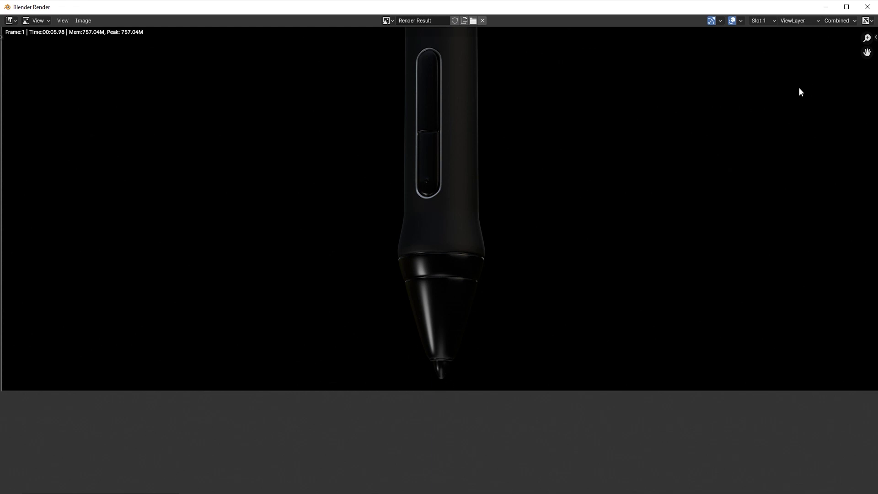
click(868, 7)
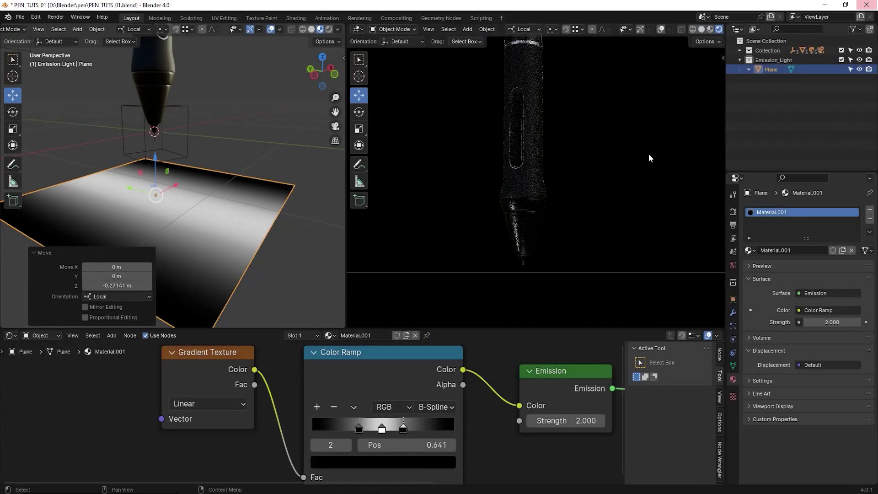
Step: Move the camera back about 1.774 m along its local Z axis, away from the pen
scroll(214, 270, down, 4)
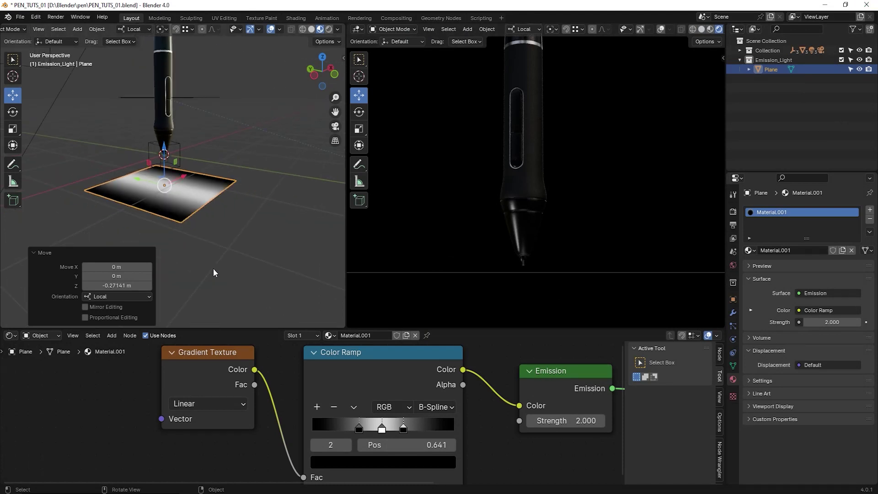
middle_drag(226, 239, 231, 254)
scroll(225, 213, down, 3)
middle_drag(221, 210, 237, 229)
click(237, 225)
key(g)
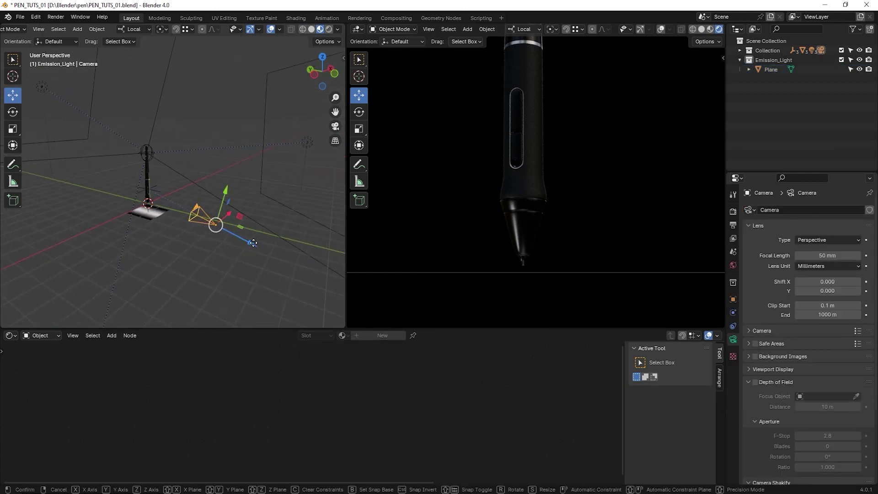
key(z)
key(z)
click(285, 254)
scroll(174, 218, up, 2)
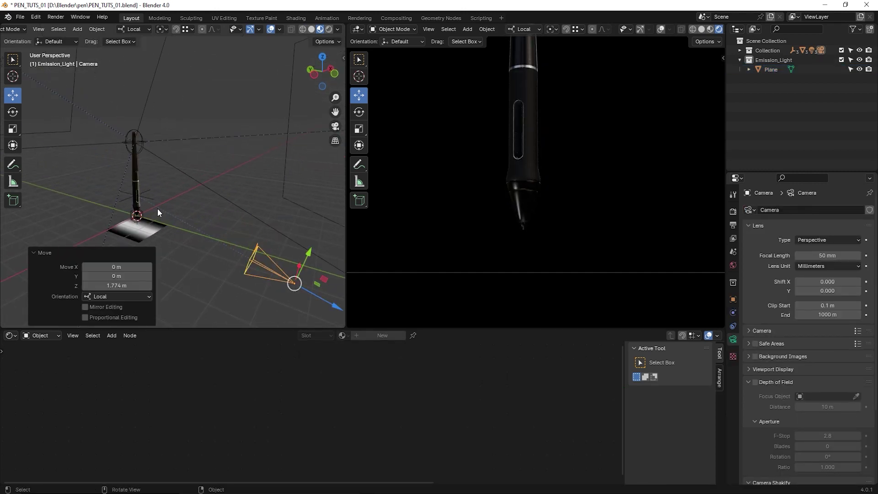
Step: Raise the Camera_Track empty about 0.888 m along its local Z axis to aim at the pen's middle
click(150, 198)
scroll(474, 180, down, 2)
key(g)
key(z)
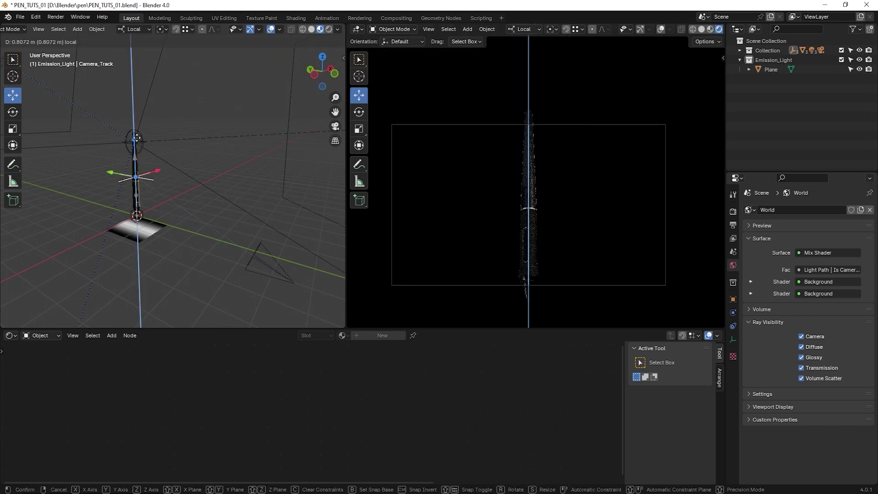
click(144, 174)
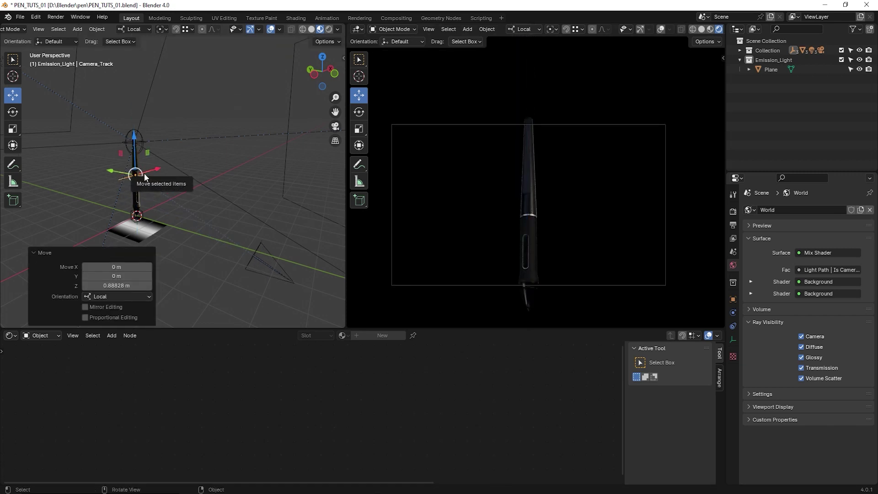
Step: Move the camera slightly farther from the pen along its local Z axis
click(285, 278)
key(g)
key(z)
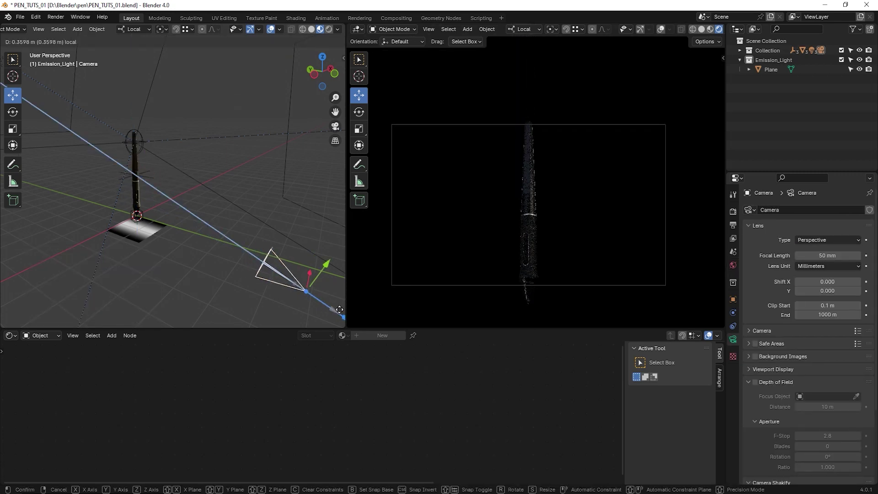
click(294, 275)
Step: Set the transform orientation to Global, adjust the camera's position, and move it about -1.209 m along Y to frame the whole pen
middle_drag(294, 271, 261, 257)
click(134, 28)
click(127, 59)
drag(301, 253, 305, 228)
middle_drag(305, 228, 324, 247)
drag(228, 221, 265, 251)
scroll(541, 242, up, 2)
shift+middle_drag(542, 243, 555, 200)
scroll(548, 196, up, 1)
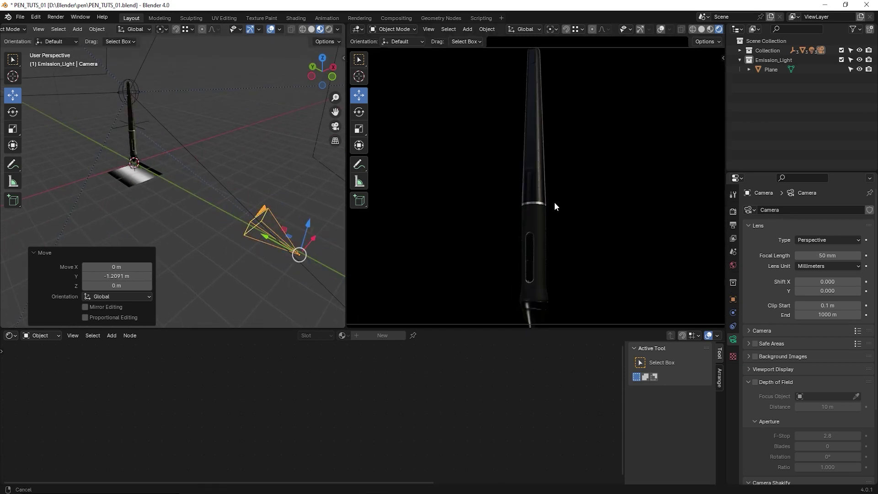
click(229, 262)
middle_drag(229, 262, 198, 221)
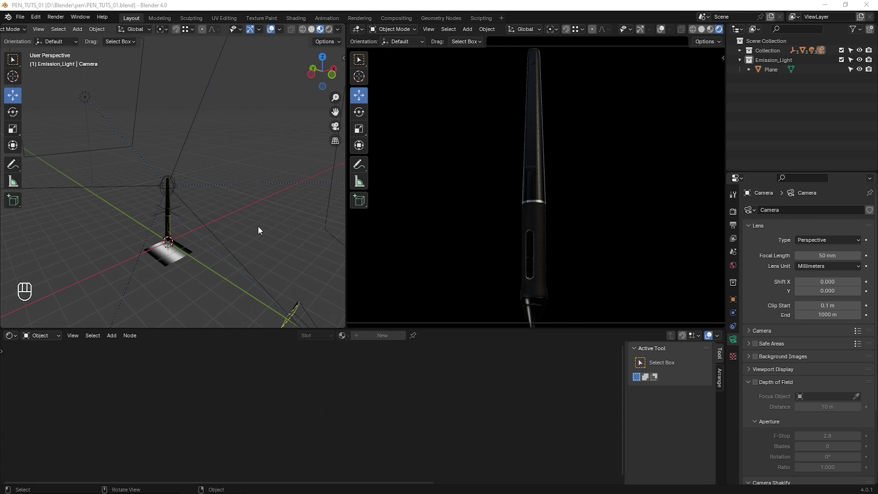
Step: Duplicate the gradient emission plane and place the copy beside the pen, offset about 2.186 m in X, -0.783 m in Y and 3.020 m in Z
mouse_move(258, 226)
middle_down()
mouse_move(239, 269)
mouse_move(243, 227)
mouse_move(256, 215)
middle_up()
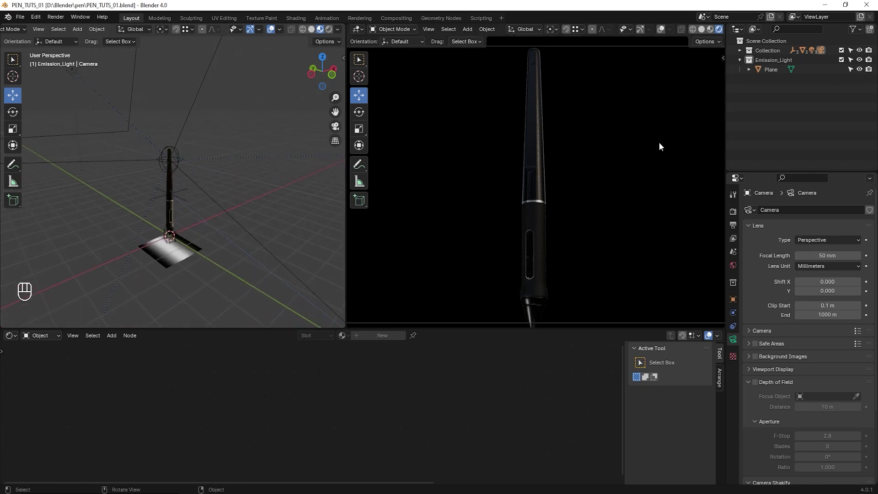
click(771, 69)
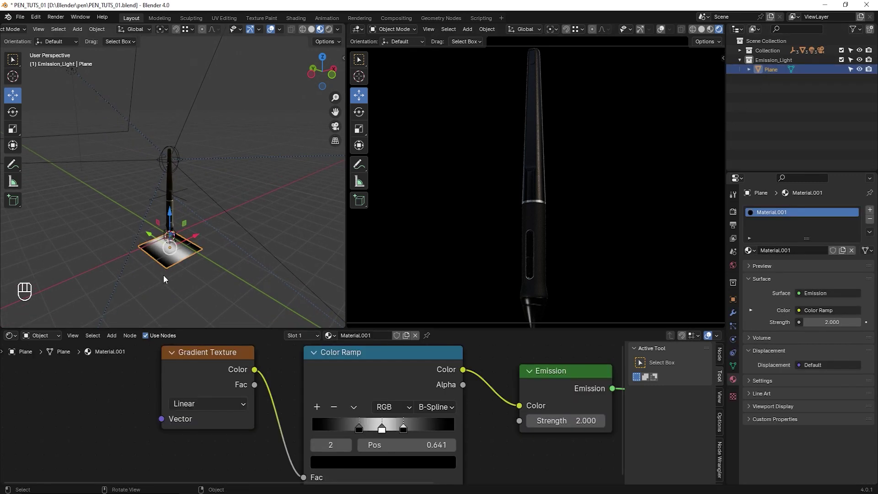
middle_drag(216, 284, 205, 266)
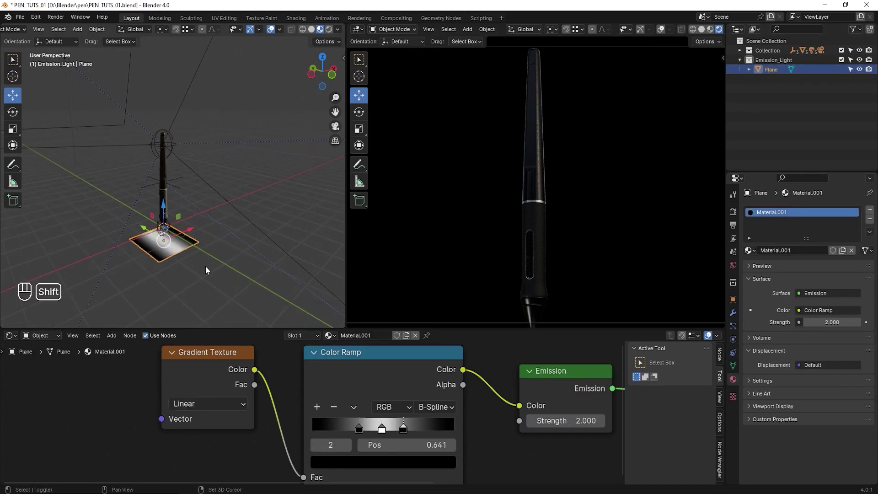
key(shift+d)
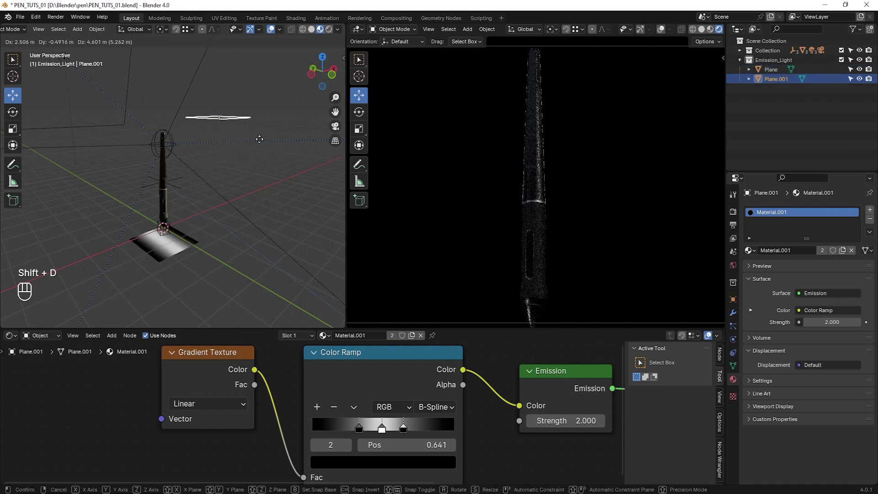
click(260, 193)
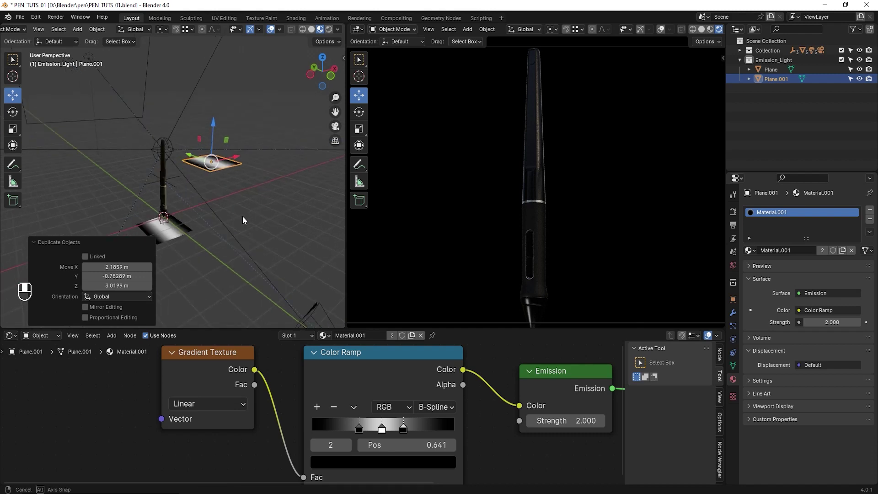
middle_drag(243, 220, 228, 234)
scroll(371, 399, down, 2)
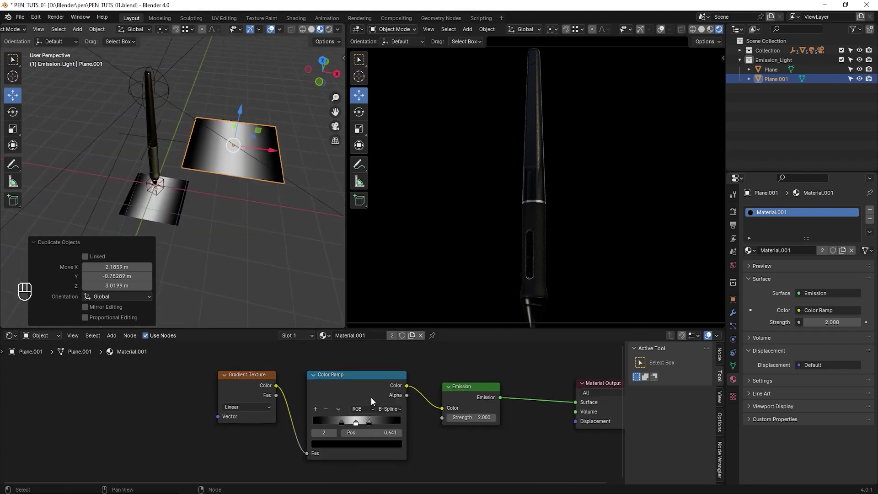
shift+middle_drag(462, 428, 408, 425)
scroll(392, 428, up, 1)
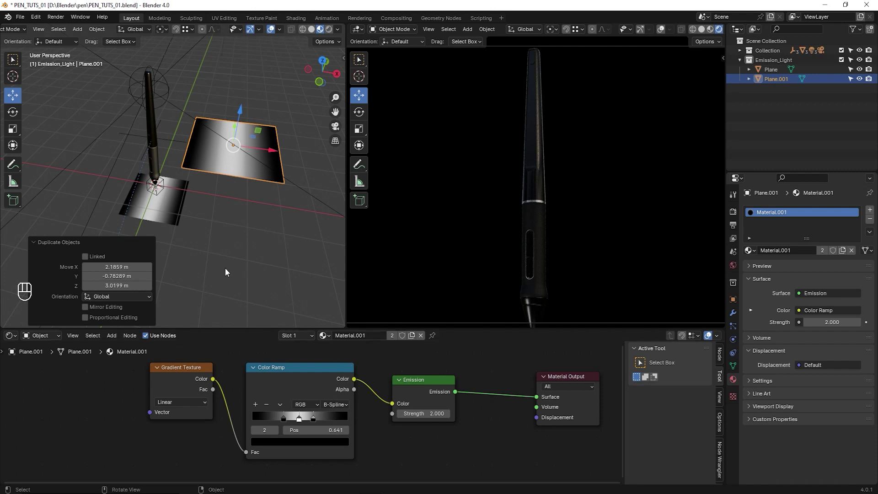
Step: Try deleting the Gradient Texture and Color Ramp nodes from the material shared by both planes
drag(124, 362, 378, 477)
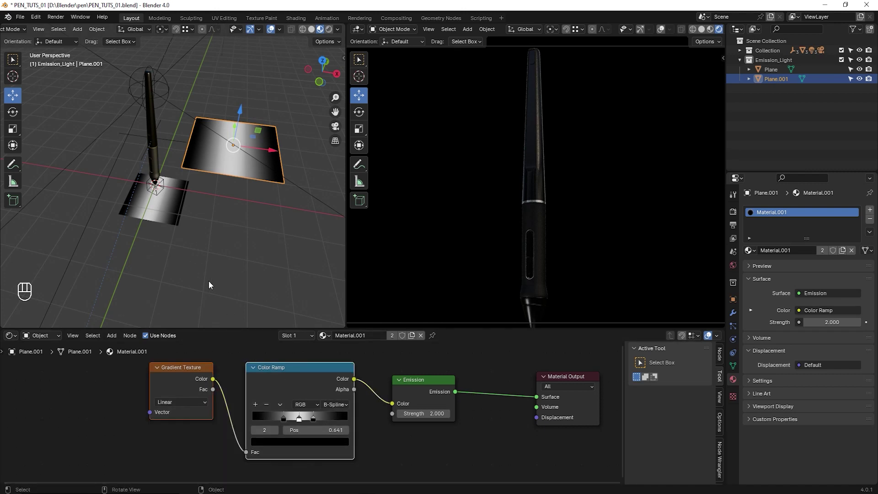
key(Delete)
key(ctrl+z)
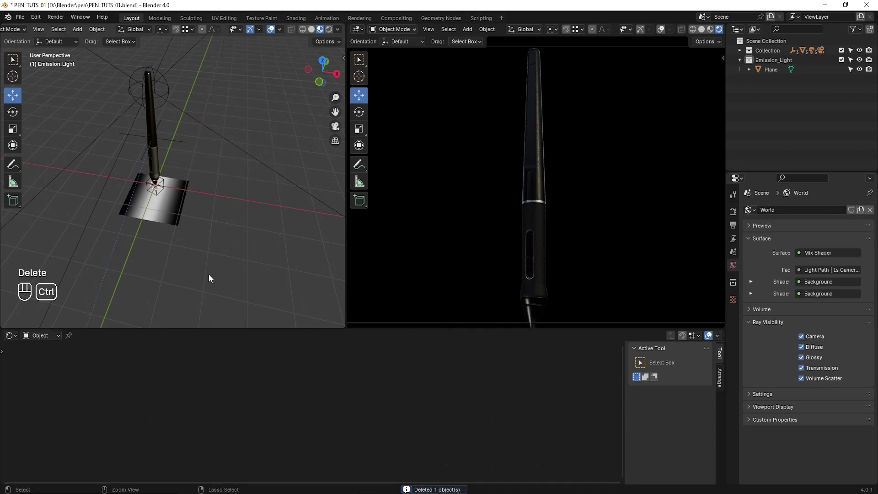
click(292, 370)
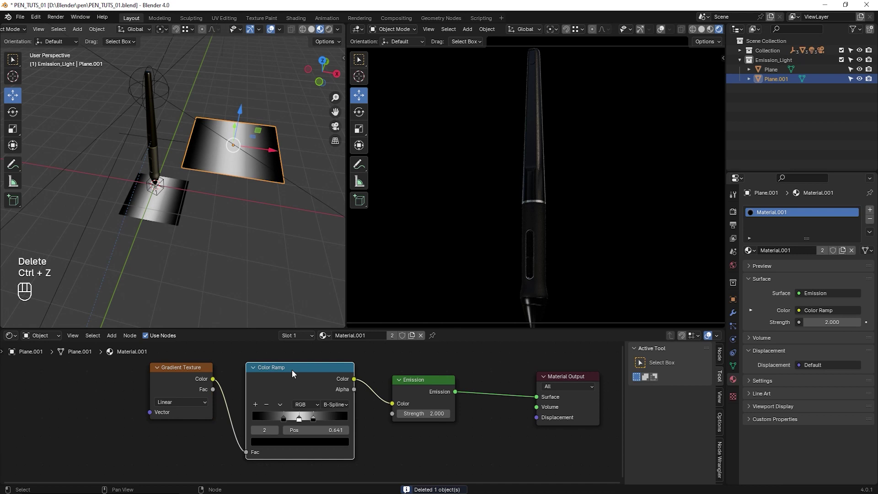
shift+click(186, 368)
key(Delete)
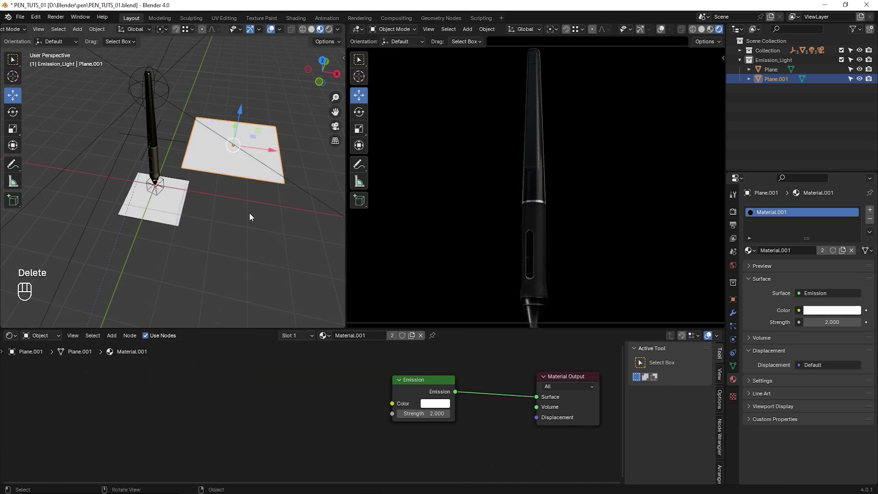
key(ctrl+z)
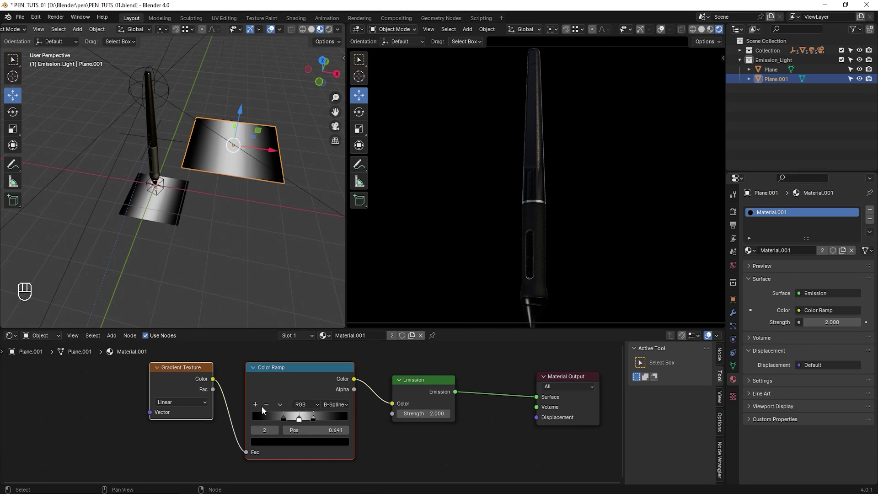
Step: Rename the duplicated plane's shared material as Emission_01
click(237, 246)
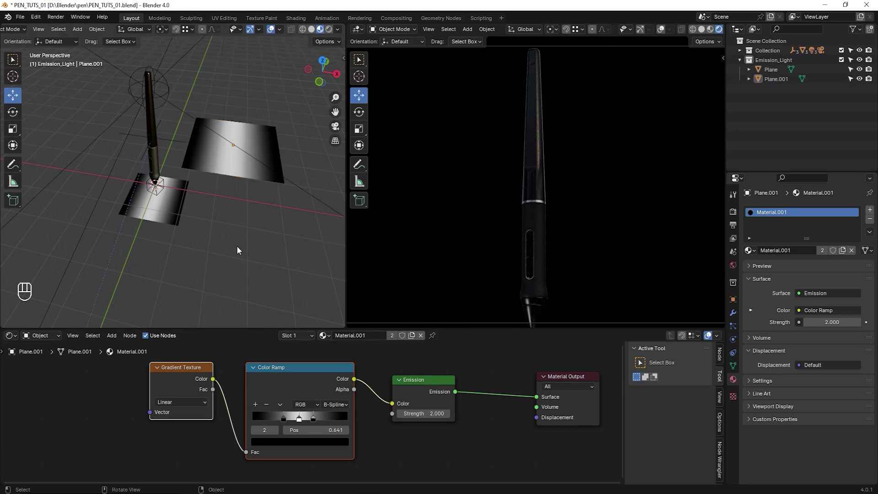
click(234, 172)
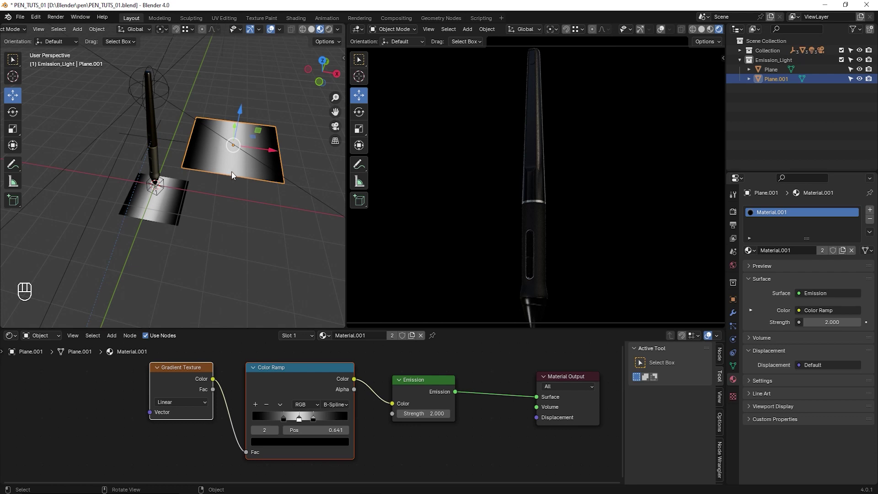
click(367, 336)
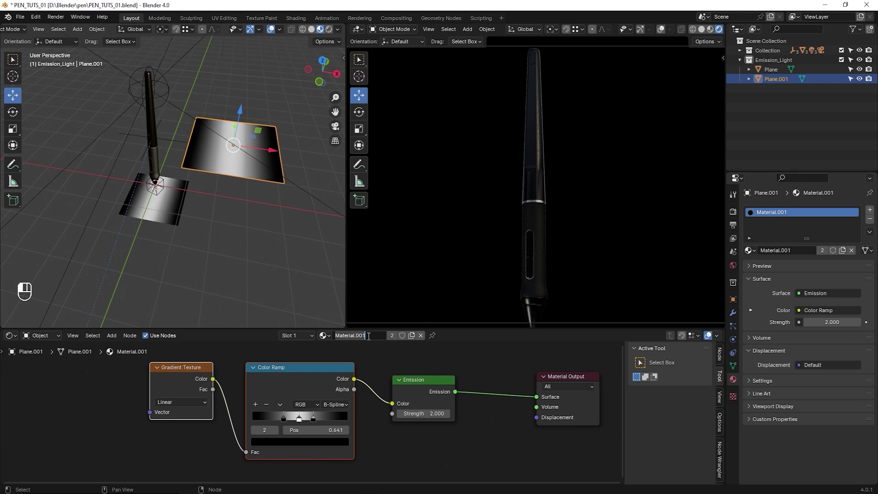
key(BackSpace)
text(Emission_01)
key(Return)
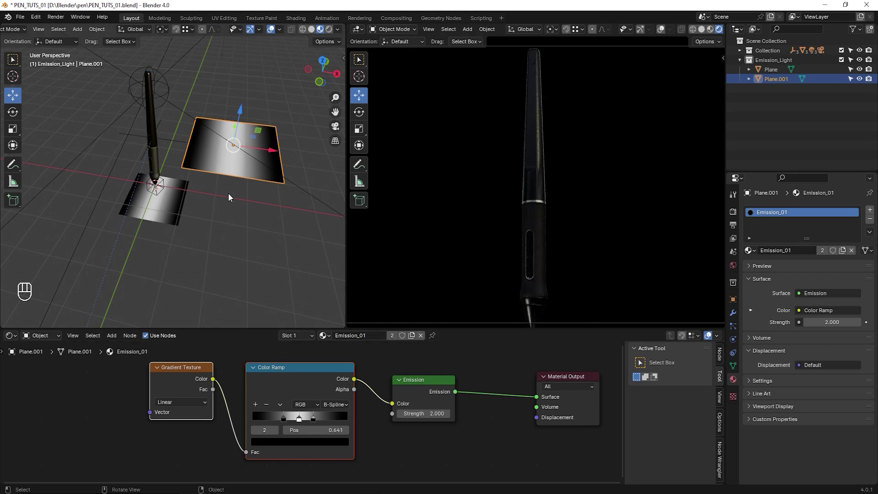
Step: Compare the material assigned to the original plane with that of its duplicate
click(250, 250)
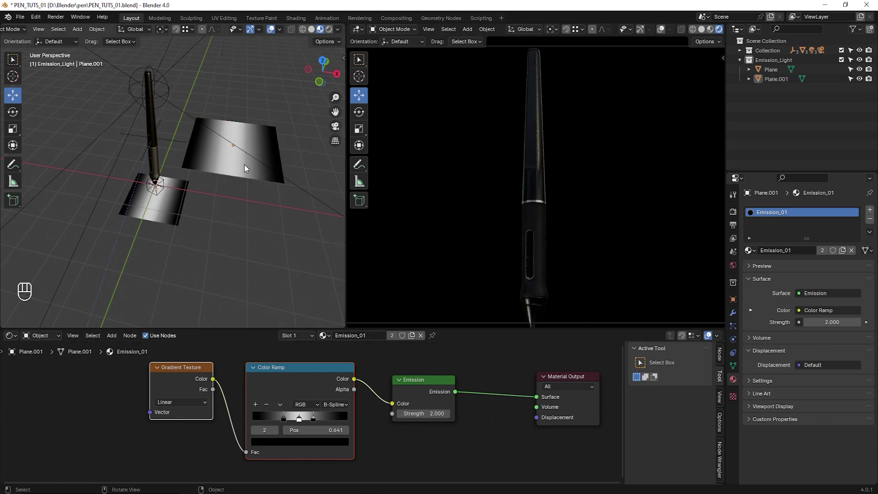
click(163, 210)
click(218, 171)
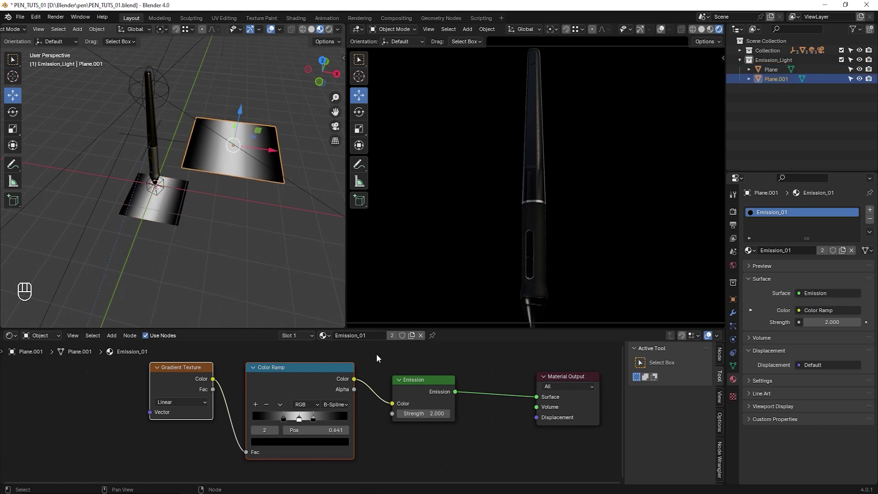
click(152, 215)
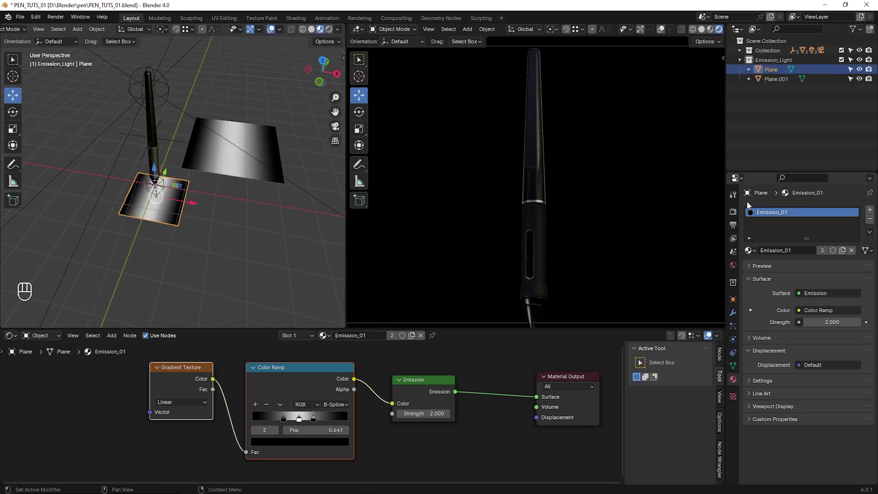
click(225, 160)
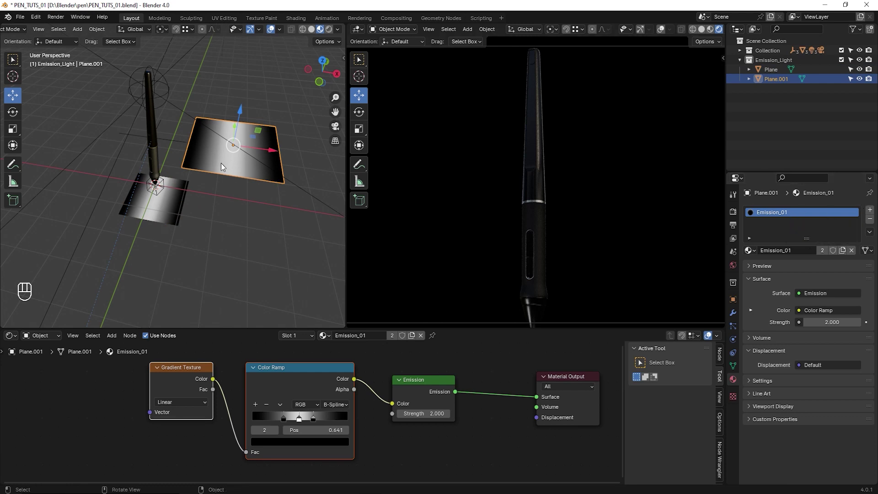
click(227, 228)
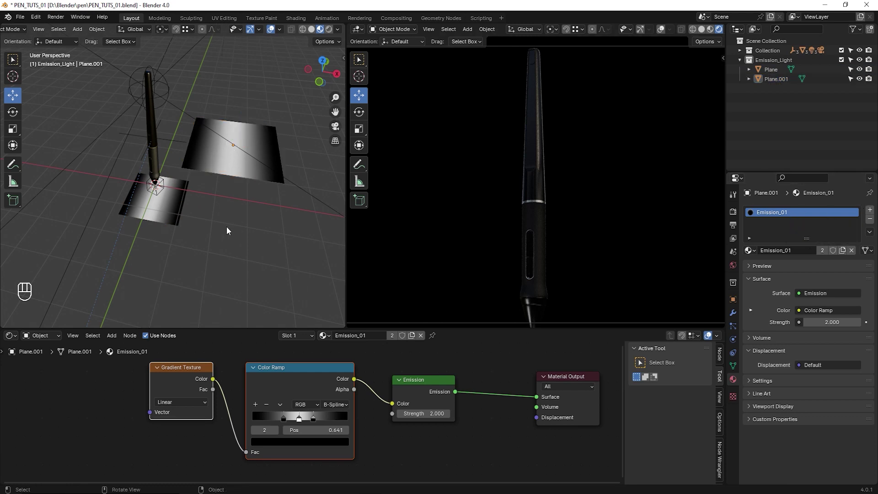
Step: Give the duplicated plane its own independent copy of the material and rename it as Emission_02
click(238, 170)
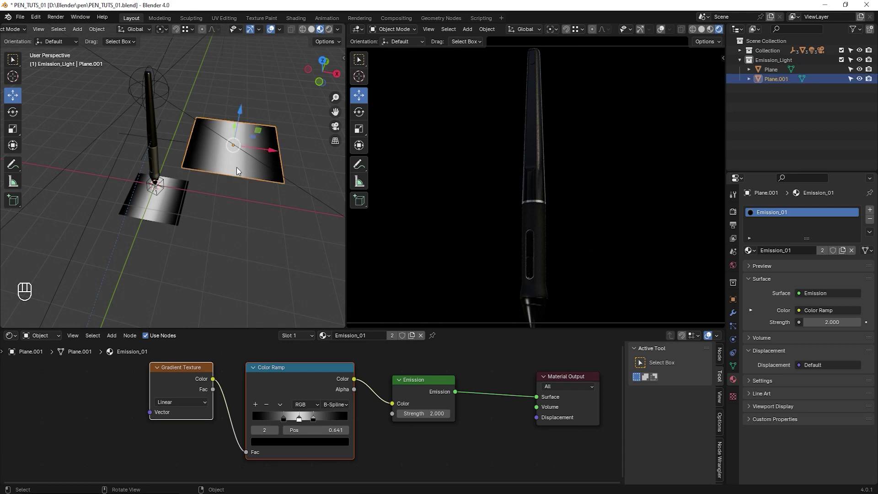
click(842, 251)
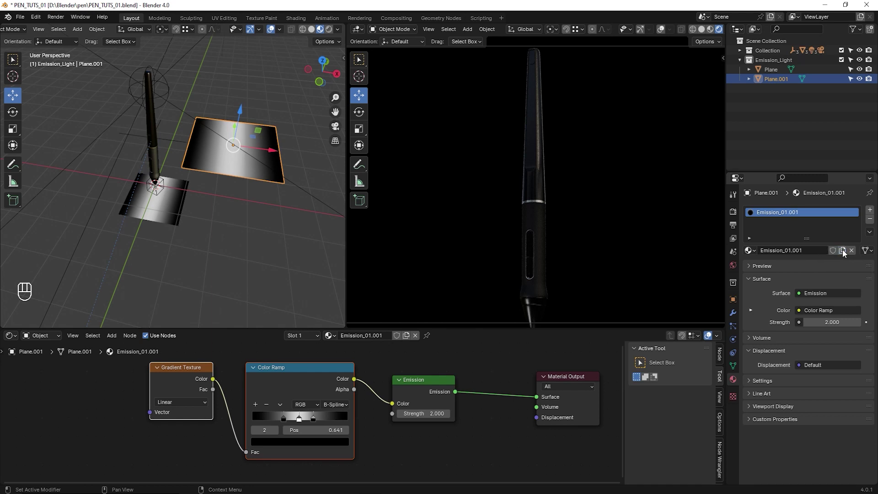
double_click(788, 213)
drag(788, 213, 814, 211)
key(BackSpace)
key(BackSpace)
text(0)
key(BackSpace)
text(2)
key(Return)
Step: Delete the Color Ramp and Gradient Texture nodes from the Emission_02 material
click(394, 437)
click(300, 373)
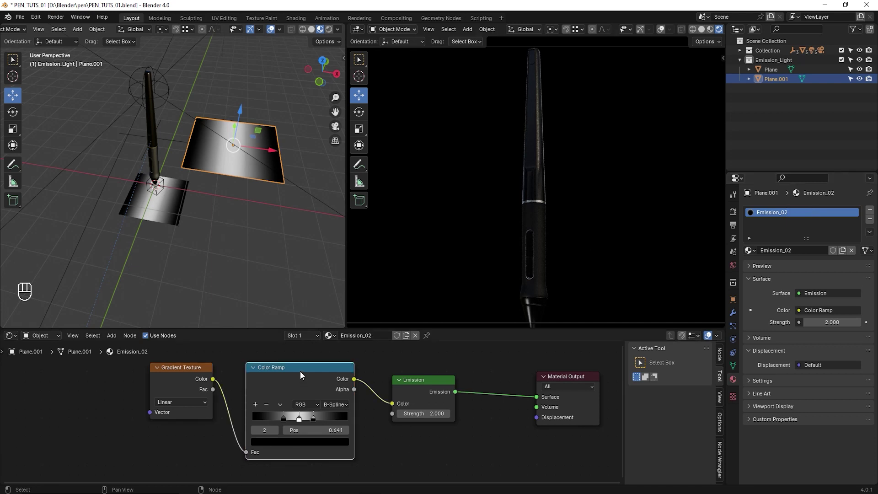
key(Delete)
click(180, 380)
key(Delete)
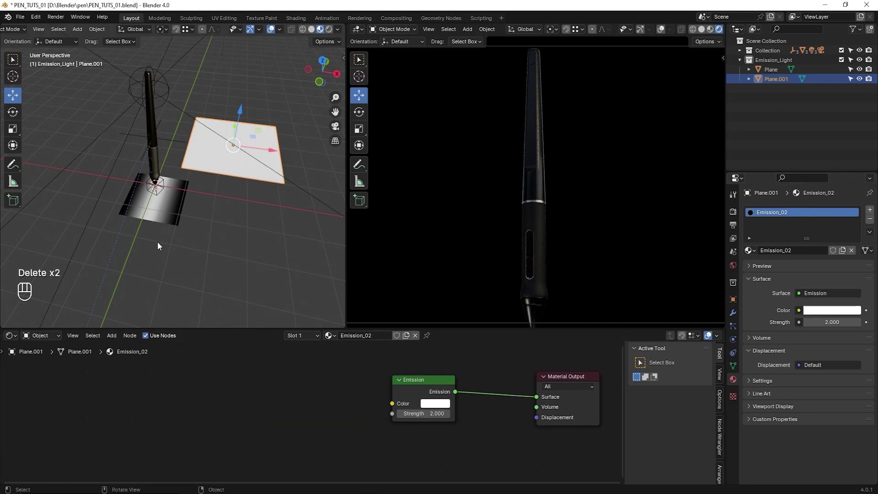
Step: Examine the plain emission plane's placement relative to the pen, camera and surrounding area lights
middle_drag(157, 241, 181, 158)
middle_drag(204, 218, 192, 218)
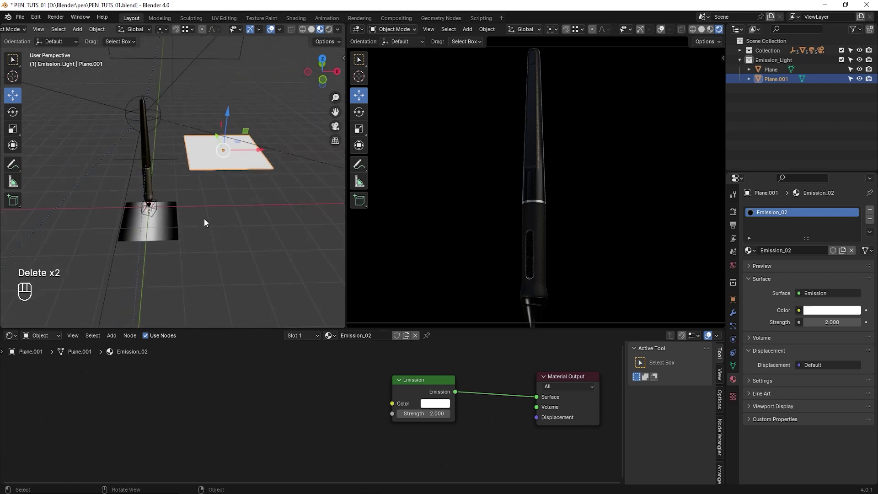
middle_drag(281, 210, 242, 242)
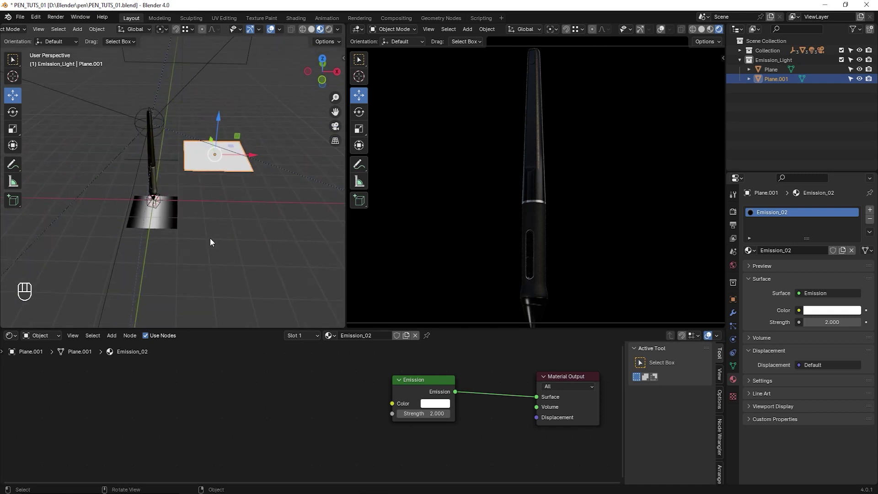
middle_drag(210, 238, 245, 240)
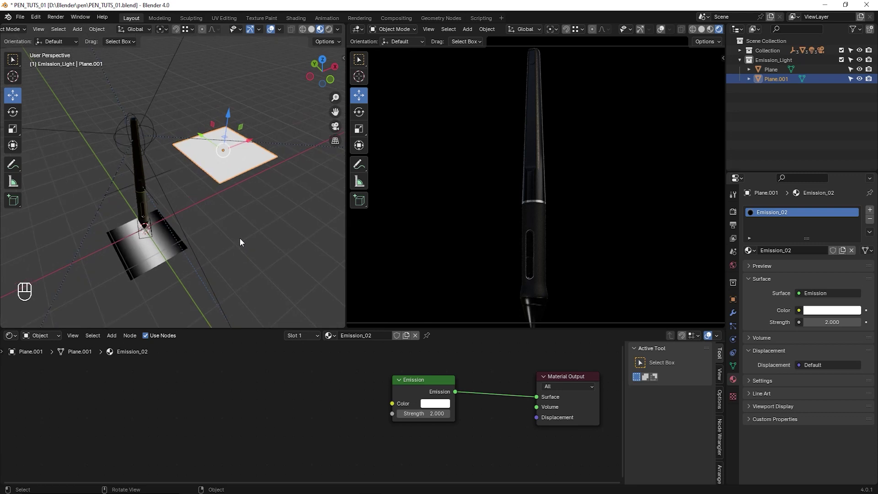
scroll(240, 237, down, 5)
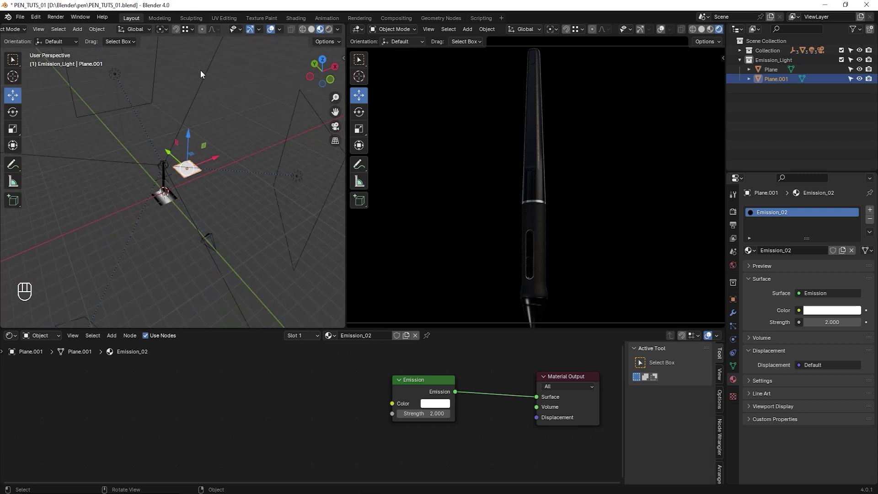
scroll(168, 166, up, 4)
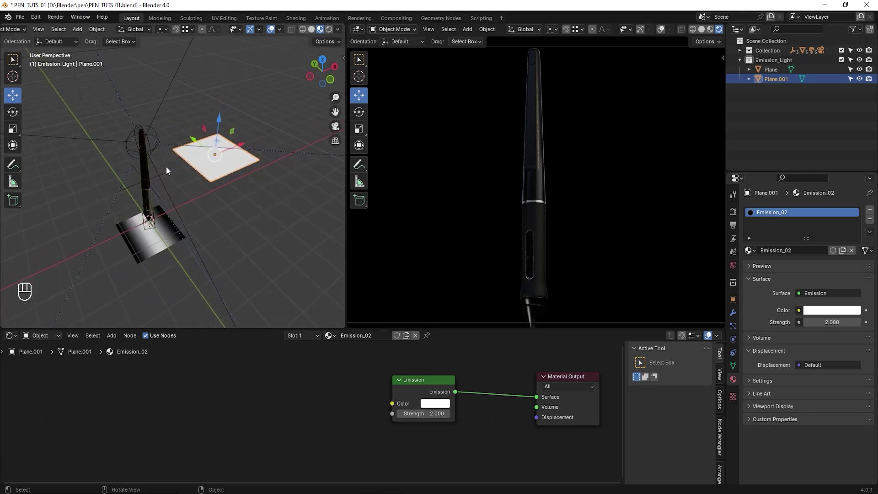
click(251, 235)
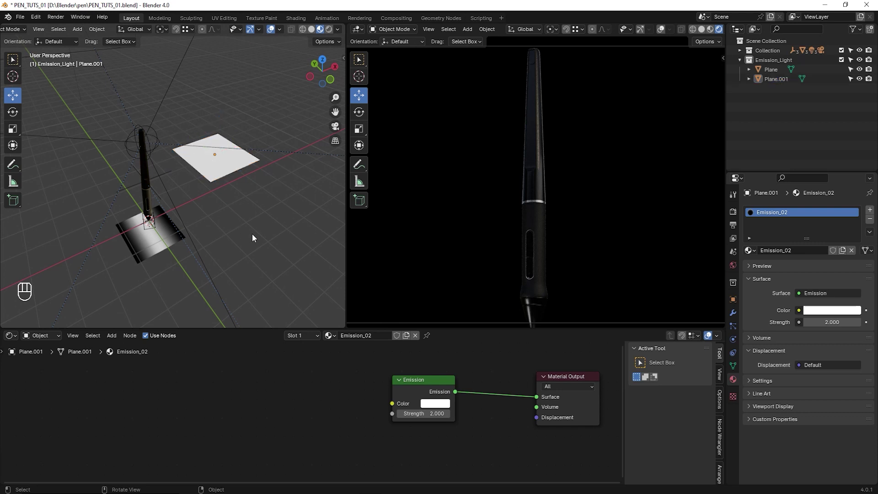
scroll(251, 232, down, 2)
middle_drag(252, 230, 276, 225)
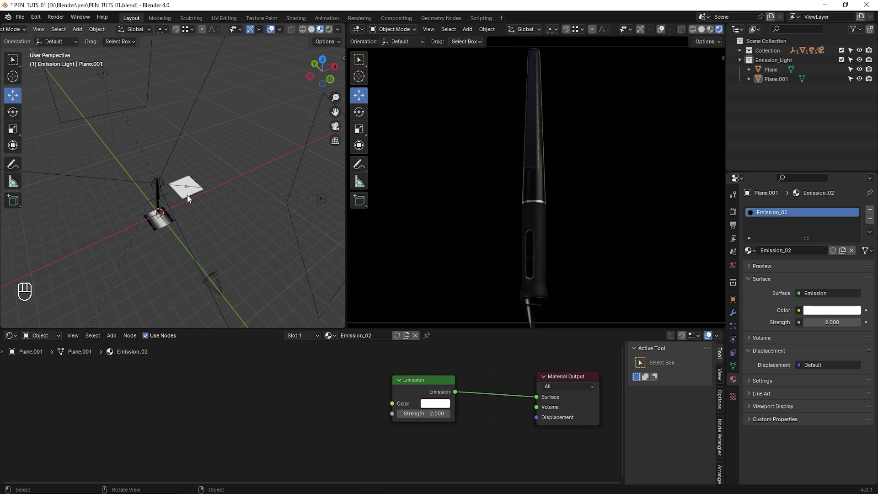
middle_drag(227, 213, 174, 201)
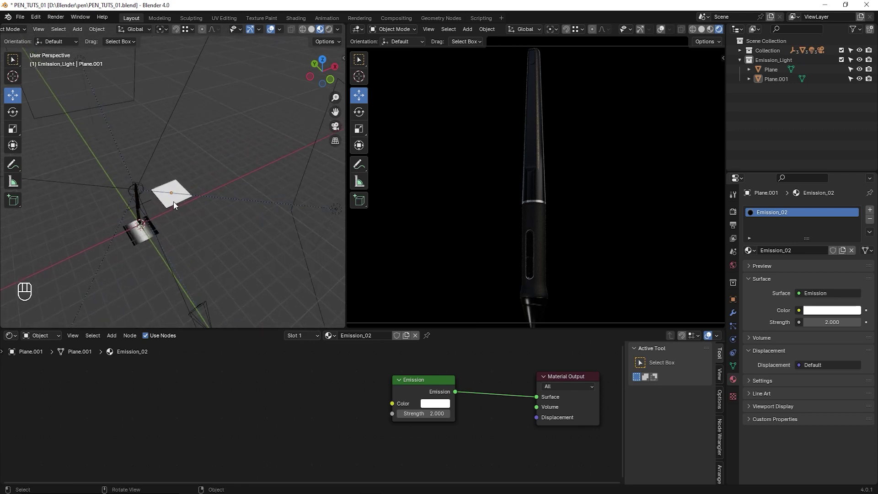
Step: Copy Fill_Light's Track To constraint targeting Light_Track onto the plain emission plane
click(170, 205)
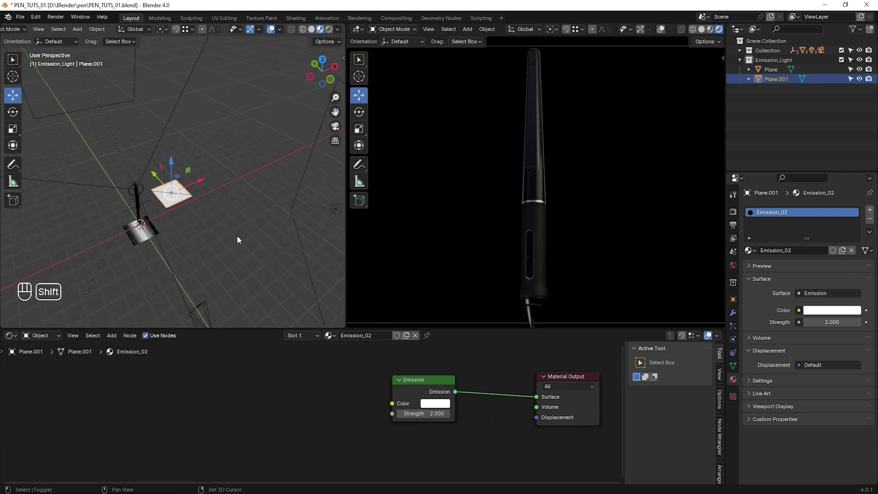
middle_drag(237, 235, 274, 215)
shift+click(257, 189)
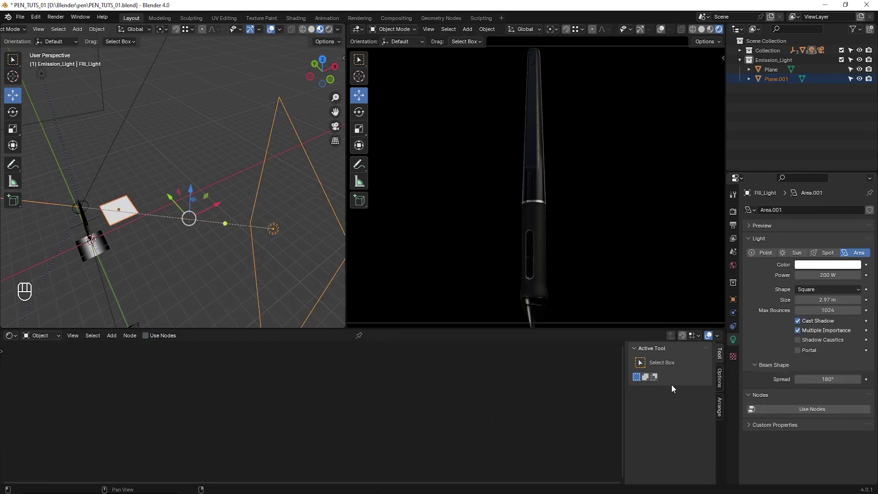
click(734, 326)
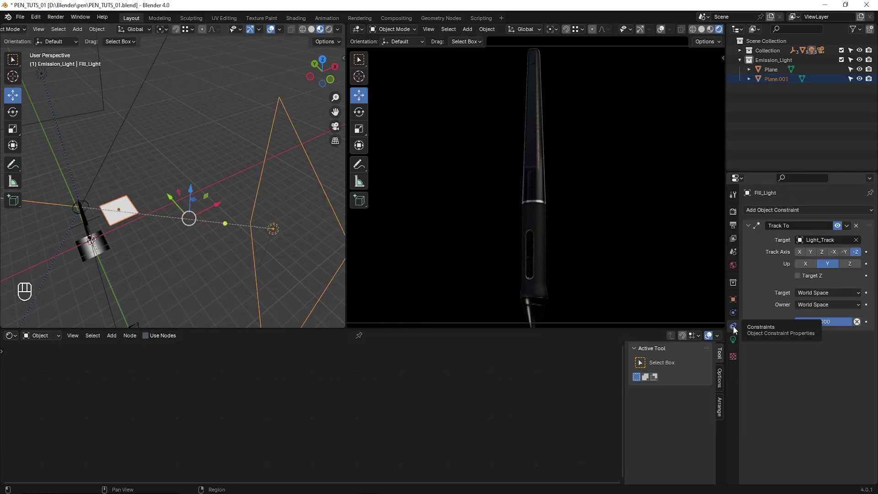
click(847, 226)
click(808, 254)
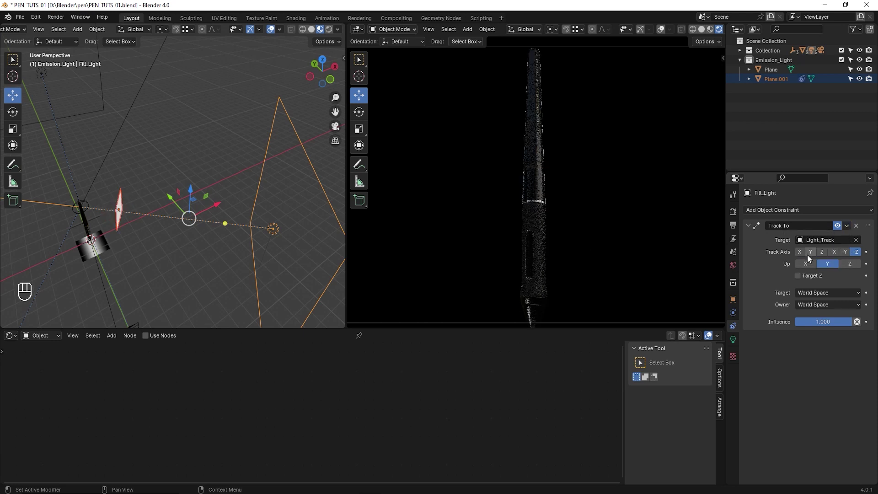
middle_drag(79, 211, 143, 207)
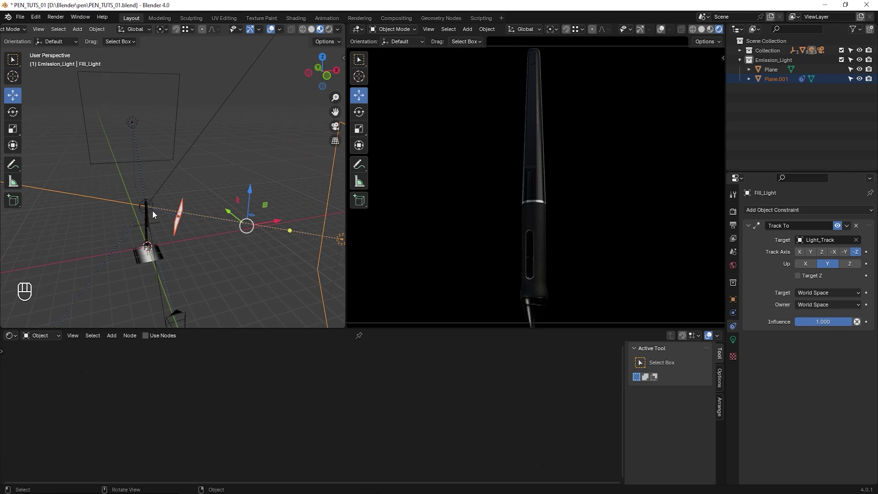
Step: Move the plain emission plane away from the pen along X, raise it about 5.3 m, and lower it about 4 m
click(192, 248)
middle_drag(192, 249, 214, 198)
click(169, 229)
drag(213, 198, 269, 193)
middle_drag(247, 217, 245, 202)
mouse_move(245, 163)
mouse_down()
mouse_move(240, 114)
mouse_move(236, 159)
mouse_up()
click(238, 123)
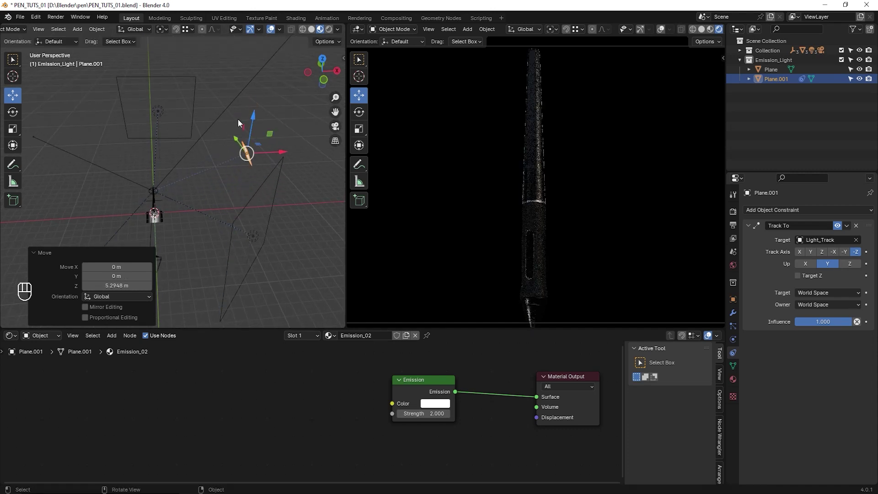
shift+middle_drag(197, 182, 153, 204)
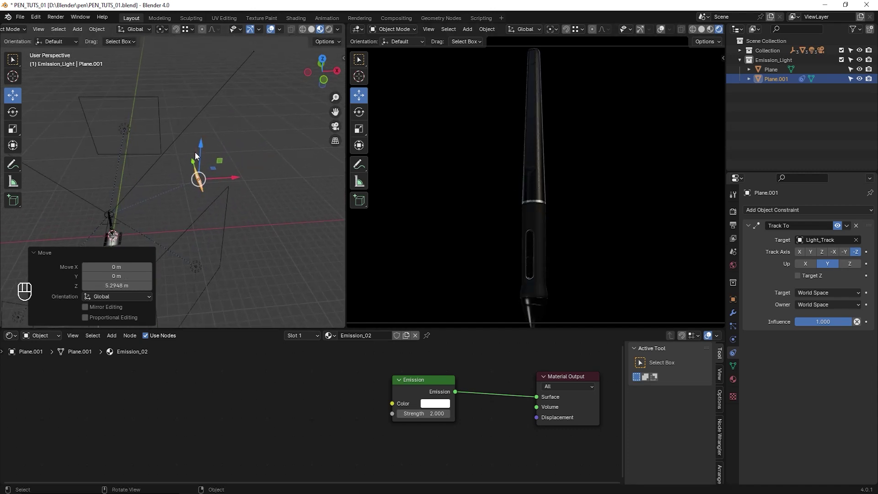
drag(199, 147, 194, 177)
Step: Scale the plain emission plane up about 8 times and move it about 7.3 m farther along X
scroll(191, 196, down, 2)
middle_drag(186, 221, 201, 230)
key(s)
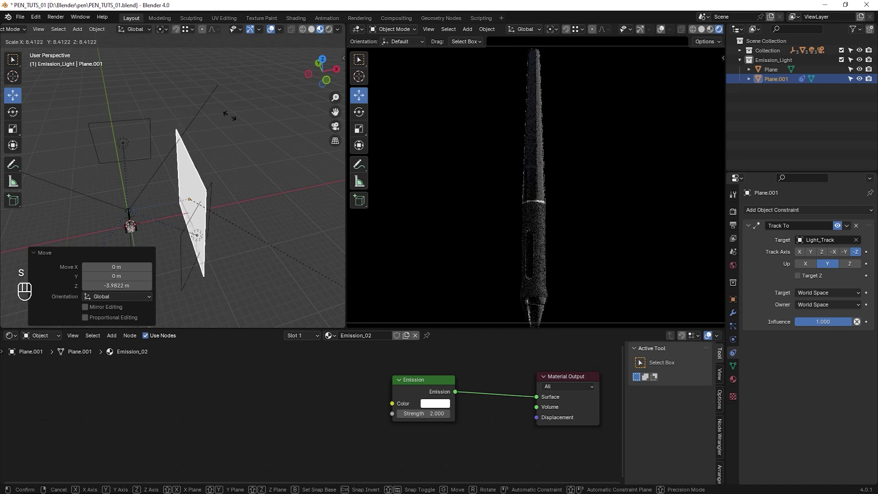
click(214, 120)
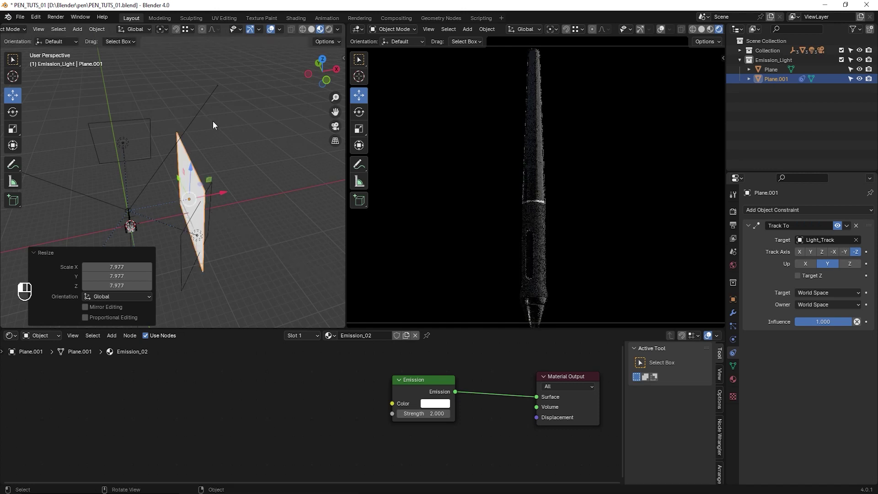
middle_drag(226, 157, 226, 208)
key(g)
click(264, 226)
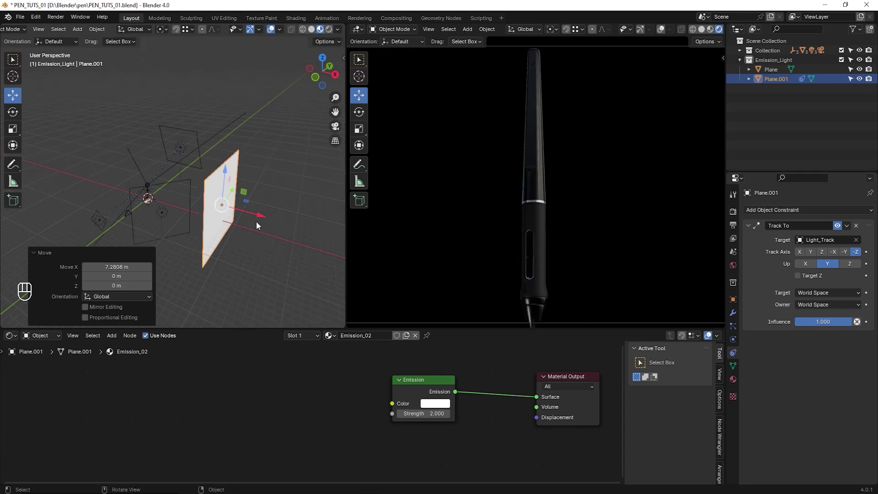
Step: Adjust the enlarged plane's height and shift it about 1.3 m back toward the pen along X
drag(223, 175, 199, 122)
middle_drag(200, 122, 226, 175)
drag(198, 117, 233, 204)
middle_drag(207, 230, 217, 235)
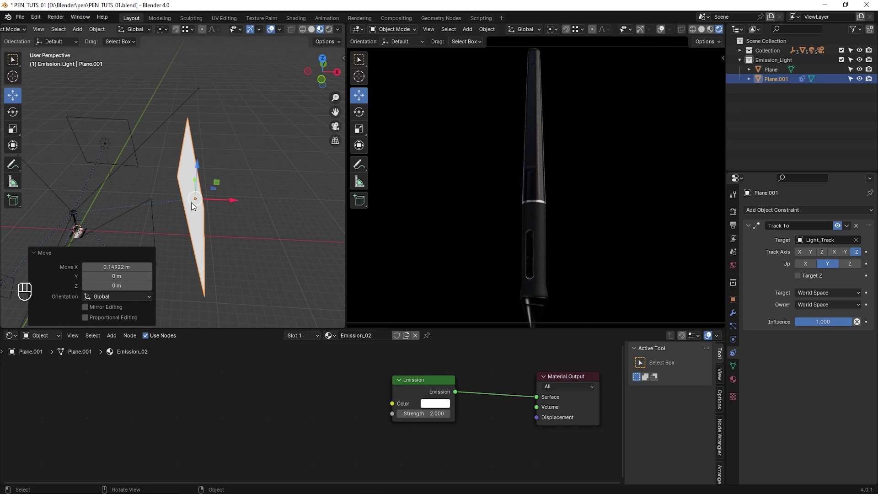
drag(229, 198, 186, 201)
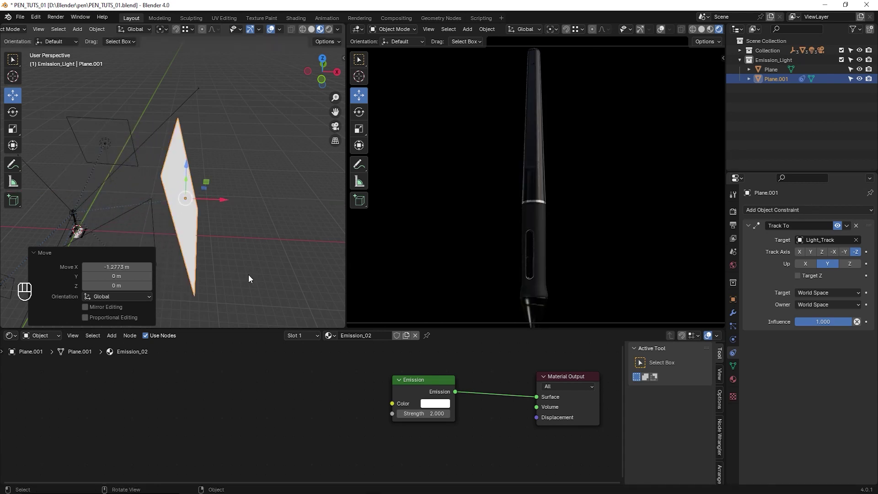
Step: Scale the enlarged emission plane down and move it about 5.6 m along negative Y
key(s)
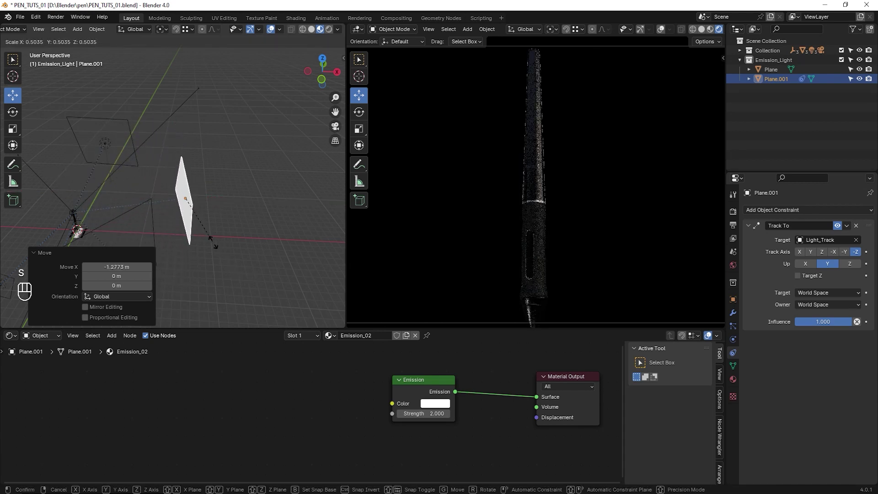
click(225, 256)
middle_drag(225, 257, 230, 186)
drag(213, 184, 187, 196)
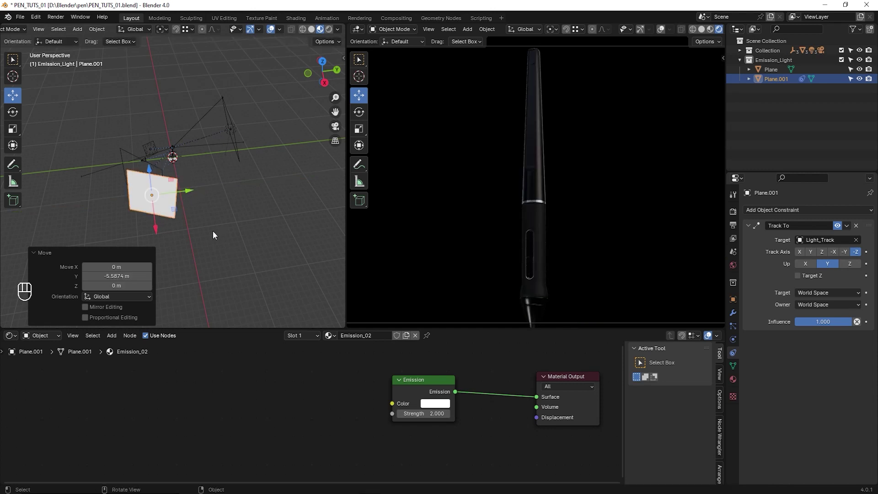
Step: Raise the emission plane about 13.3 m and reposition it high above and behind the pen
middle_drag(213, 231, 193, 190)
drag(188, 187, 221, 131)
middle_drag(221, 128, 244, 163)
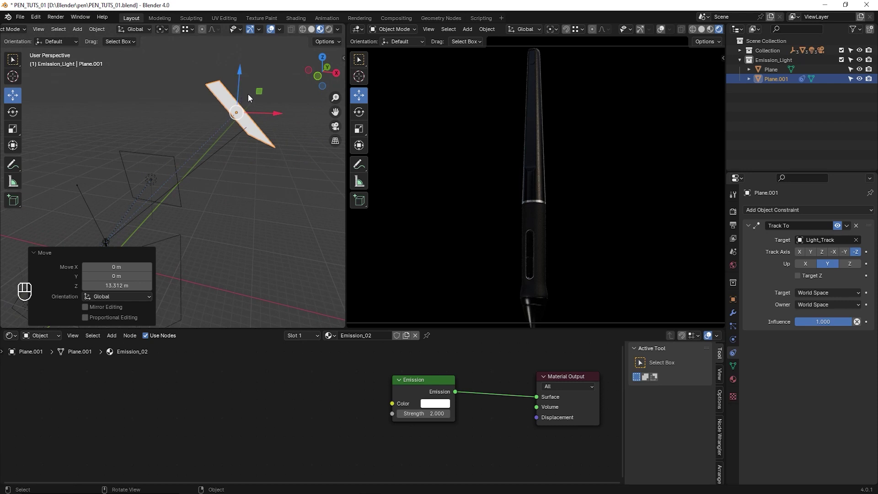
drag(235, 111, 197, 177)
click(243, 257)
middle_drag(243, 257, 259, 169)
click(258, 169)
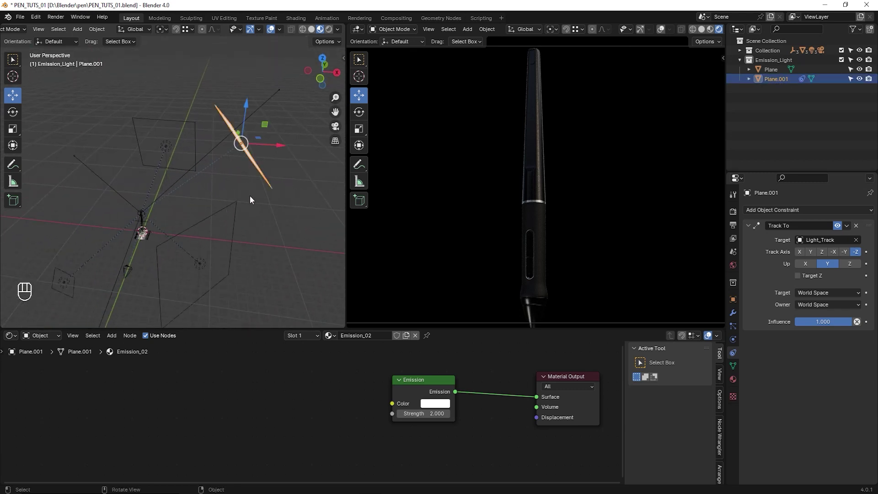
Step: Duplicate the raised emission plane to the opposite side of the pen and adjust the copy's height along Z
key(shift+d)
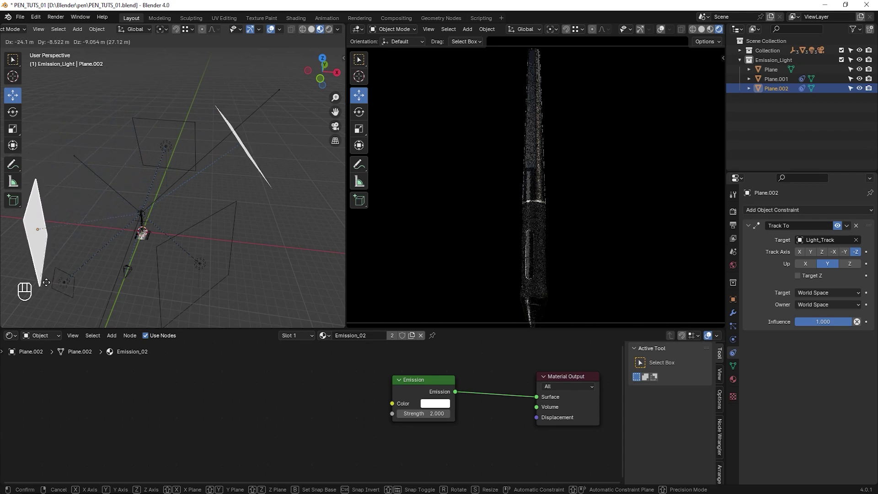
click(46, 284)
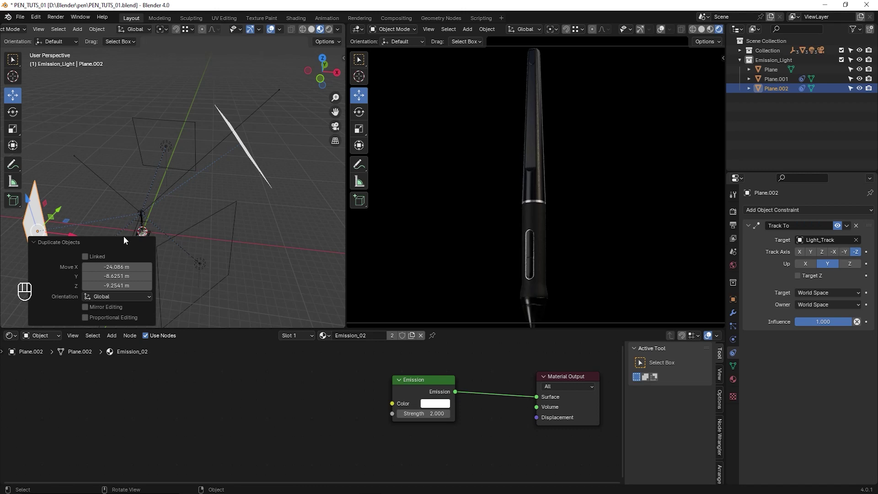
middle_drag(165, 166, 183, 137)
key(g)
key(z)
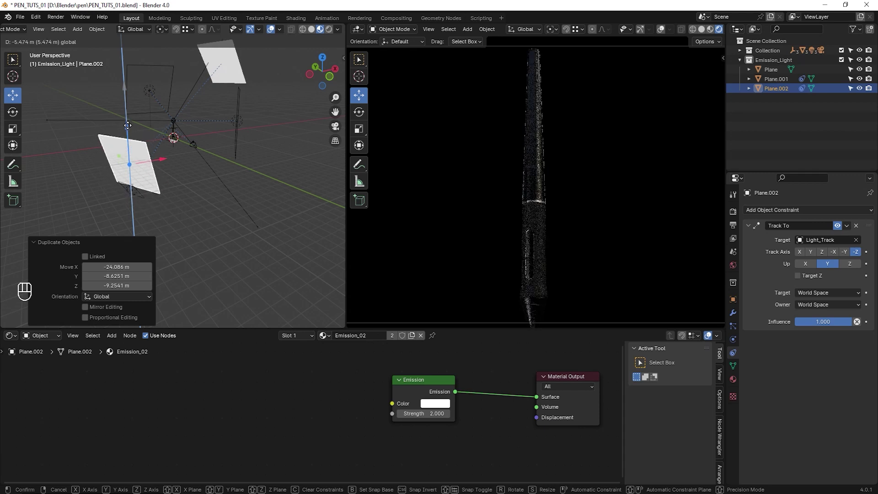
drag(127, 108, 127, 96)
middle_drag(148, 124, 182, 238)
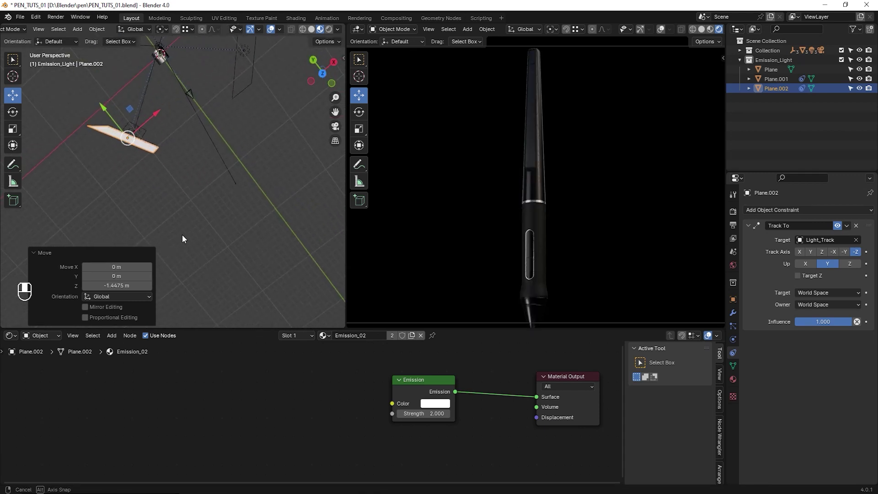
mouse_move(149, 148)
middle_down()
mouse_move(164, 152)
mouse_move(152, 150)
middle_up()
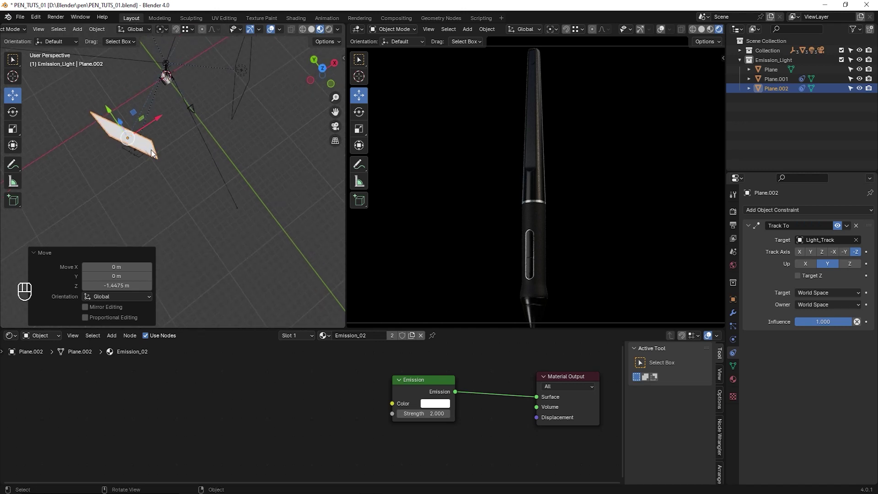
Step: Move the new plane copy about 3.7 m along X and -3.7 m along Y, and lower it about 1.6 m
key(KP_7)
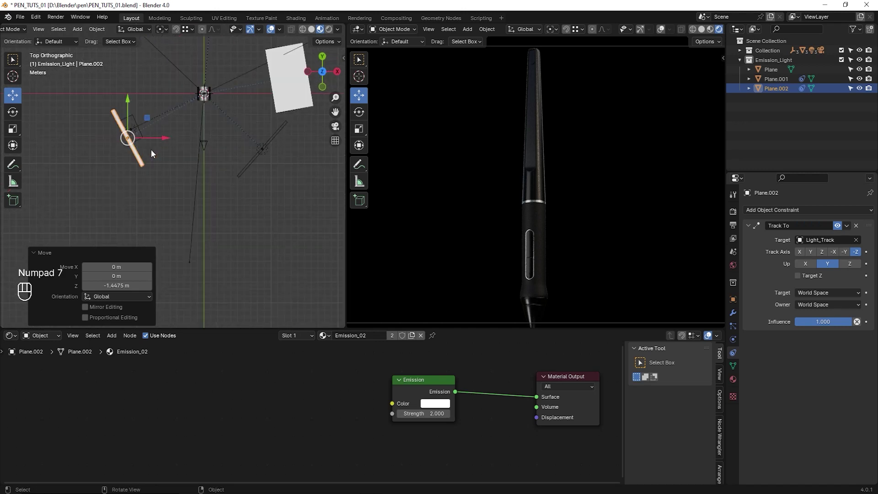
key(g)
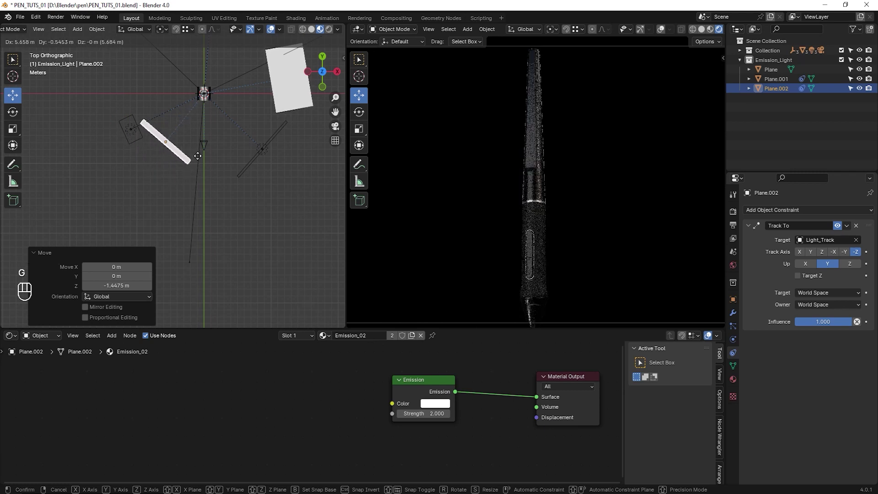
click(180, 187)
middle_drag(180, 187, 174, 159)
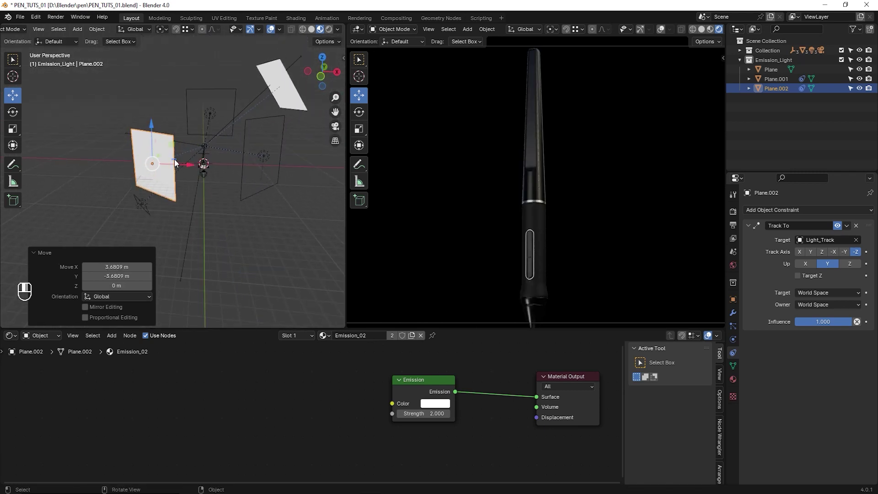
drag(152, 122, 154, 161)
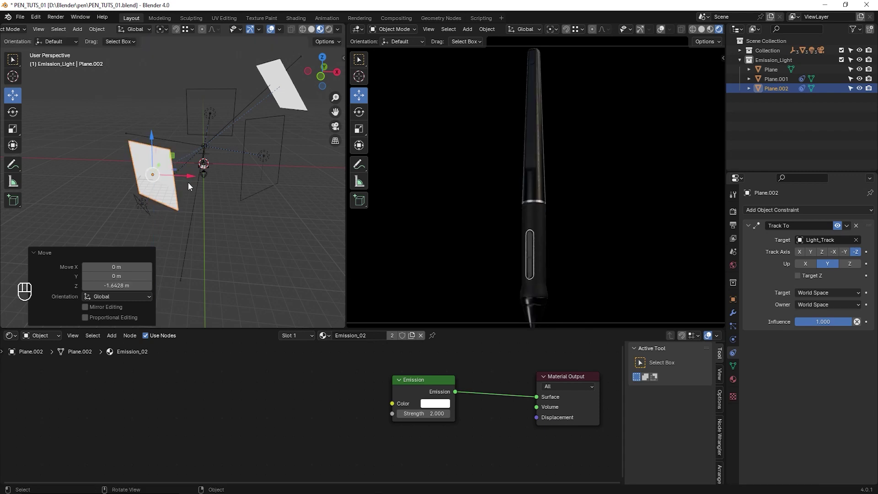
middle_drag(188, 182, 229, 228)
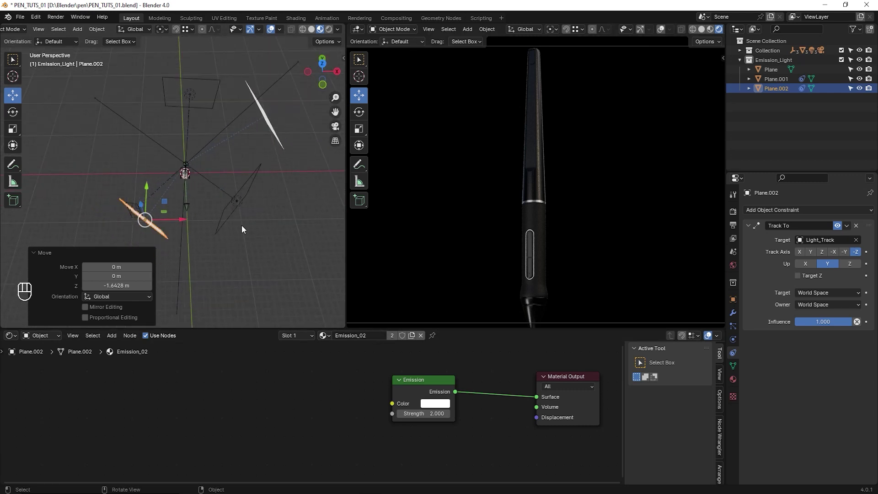
Step: Try an emission strength of 7.2 on the Emission_02 material and undo it
middle_drag(242, 225, 247, 233)
drag(429, 414, 459, 414)
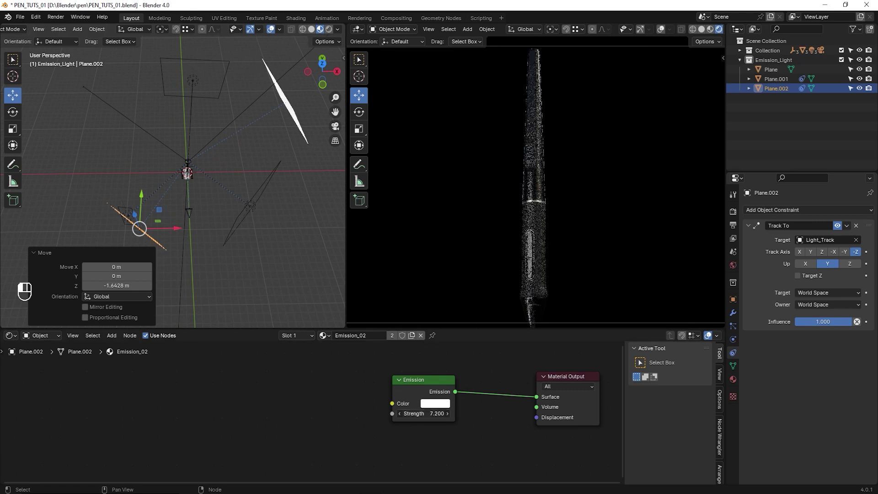
key(ctrl+z)
Step: Shift the second plain emission plane about 1.2 m along X toward the camera
middle_drag(151, 247, 165, 230)
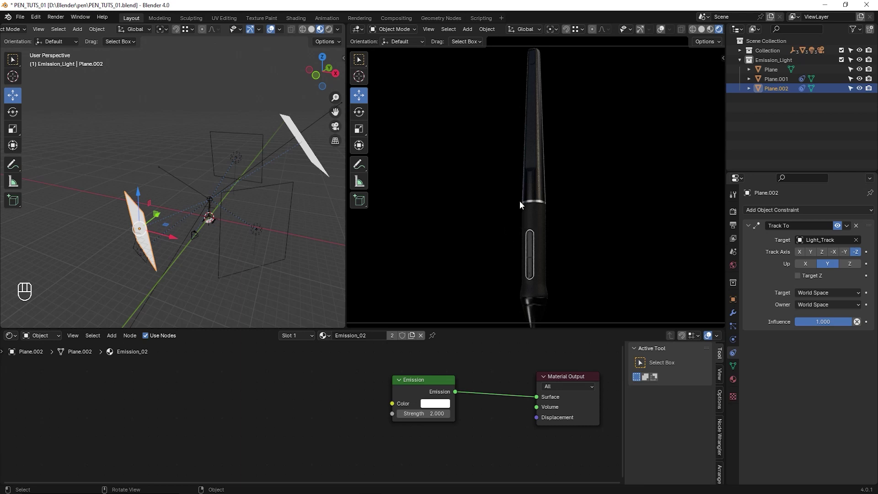
middle_drag(191, 213, 205, 236)
drag(172, 221, 182, 222)
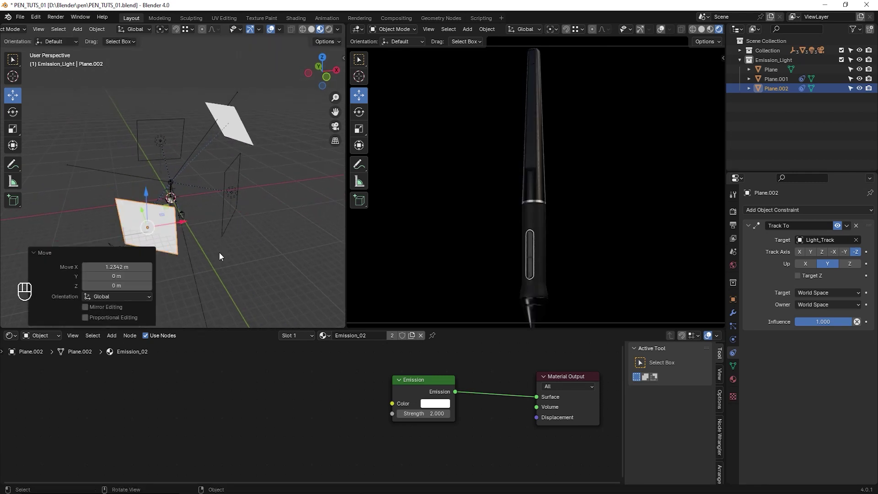
middle_drag(217, 235, 235, 226)
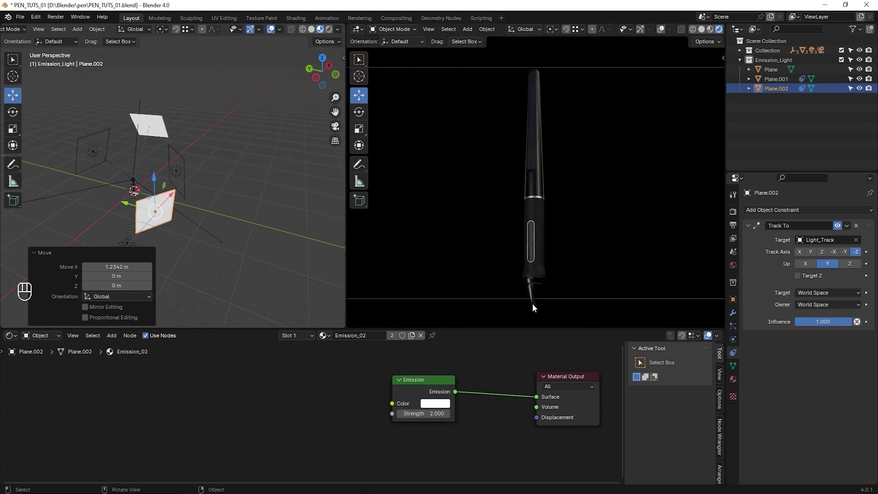
Step: Duplicate the second plain emission plane about -3.7 m in X, 17 m in Y and -5.2 m in Z
middle_drag(175, 237, 209, 201)
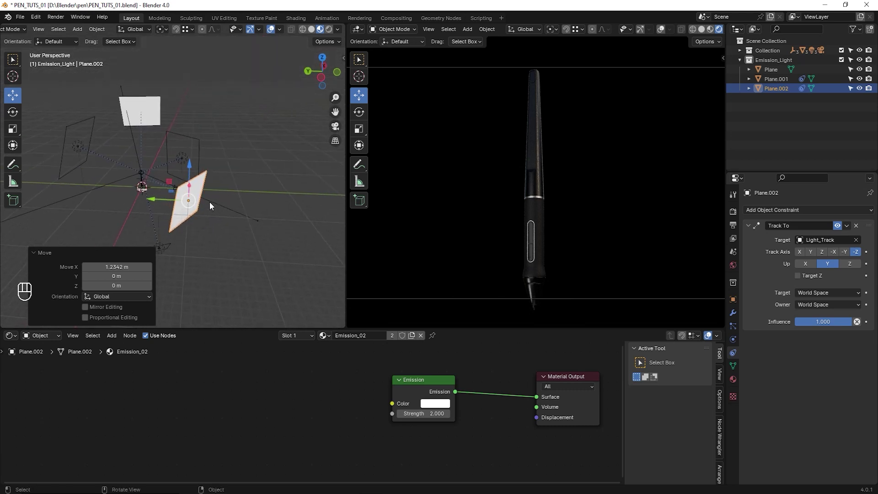
key(shift+d)
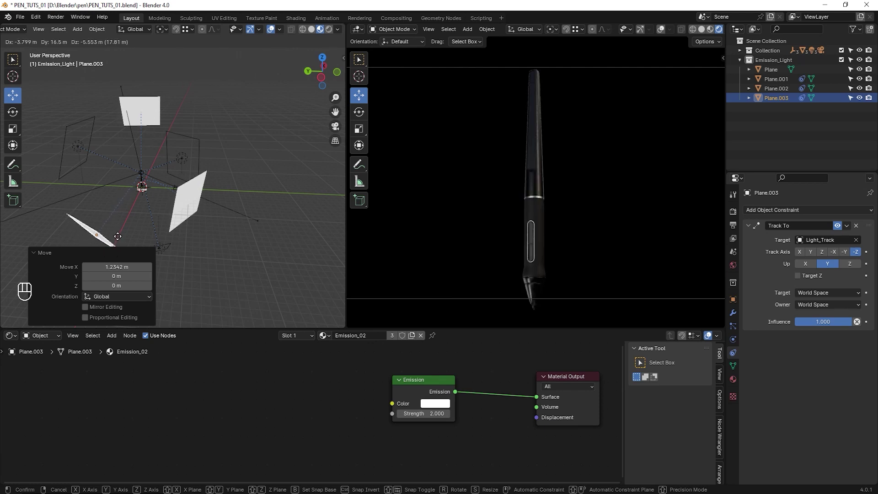
click(118, 239)
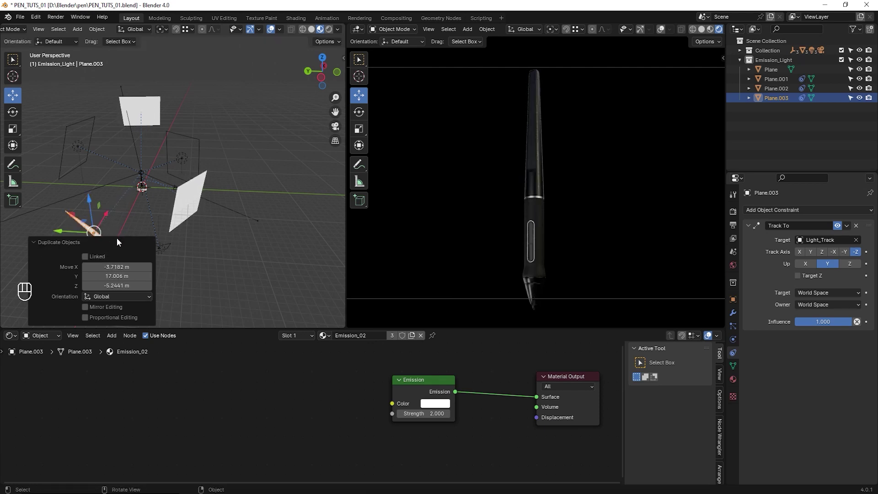
middle_drag(192, 197, 179, 174)
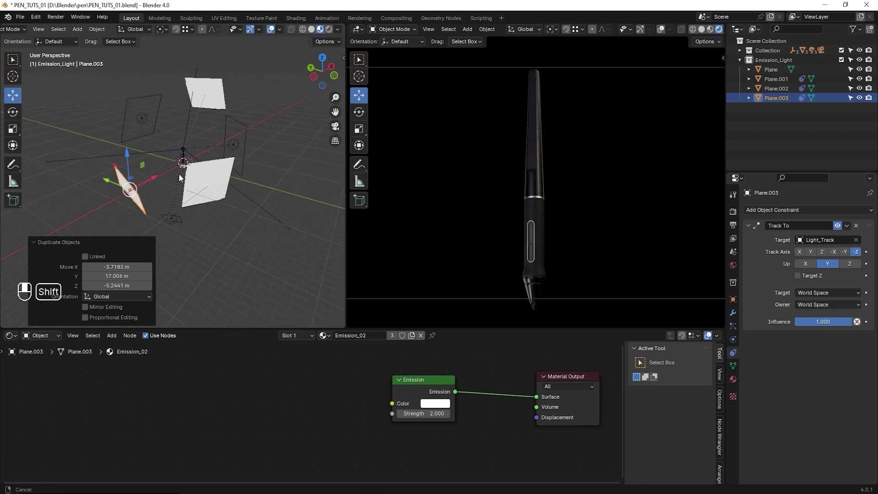
scroll(180, 174, up, 4)
middle_drag(147, 207, 146, 254)
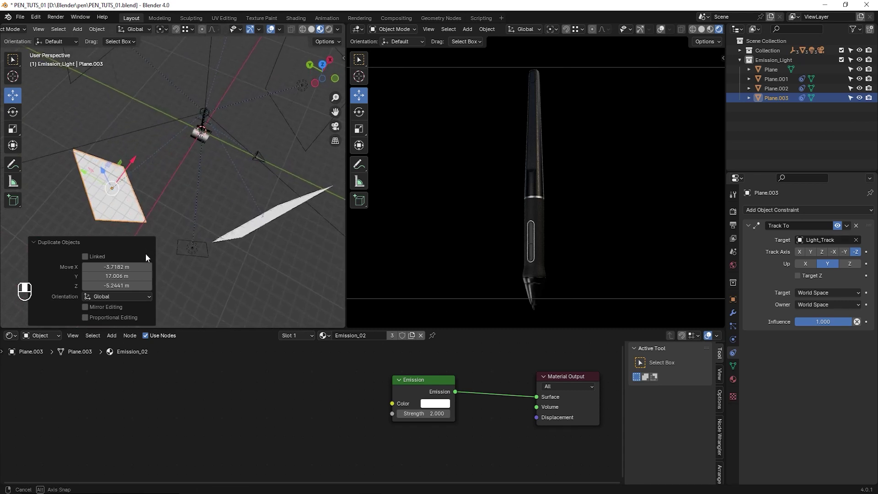
Step: From the top view, move the newest plane copy about 2.8 m along X and -0.75 m along Y, closer to the pen
key(KP_7)
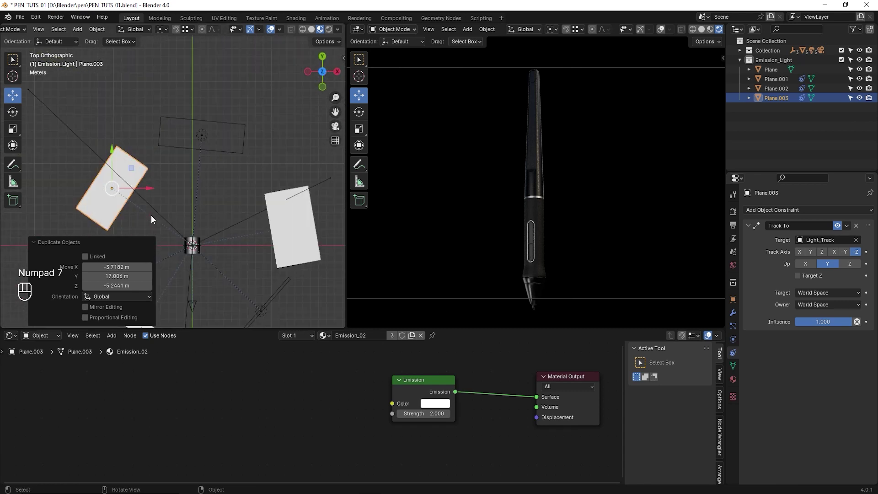
mouse_move(221, 185)
shift+middle_down()
mouse_move(179, 196)
mouse_move(251, 168)
mouse_move(227, 195)
shift+middle_up()
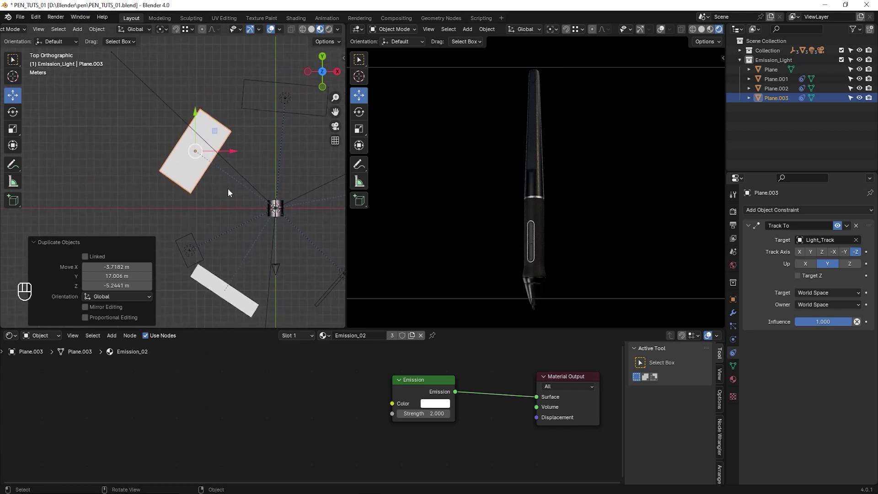
key(g)
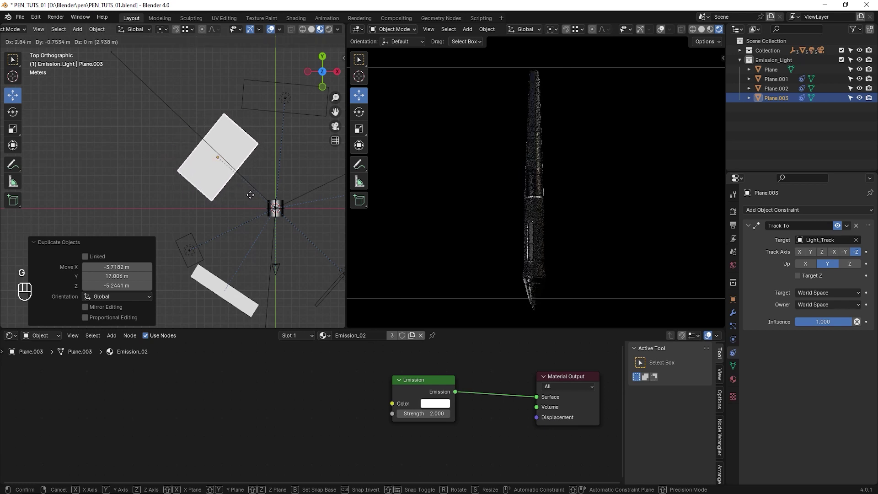
click(251, 196)
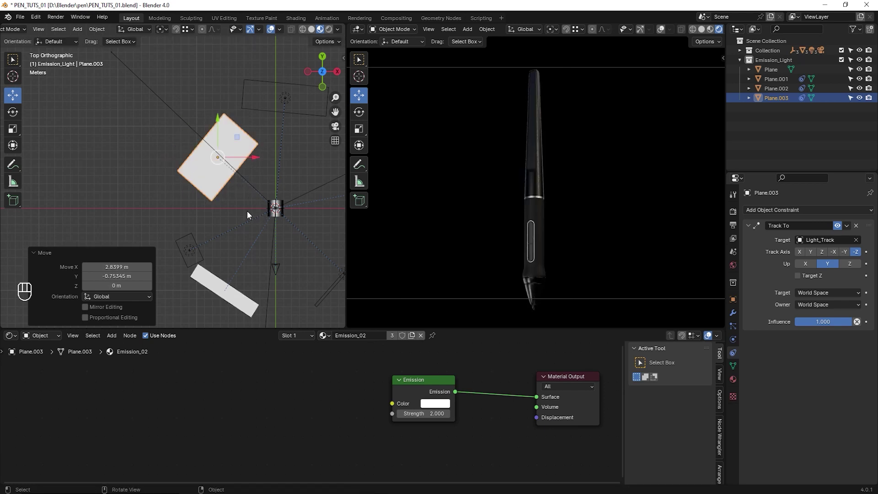
Step: Switch the transform orientation to Local and move the newest plane about -3.9 m along its local Z toward the pen
middle_drag(249, 212, 229, 202)
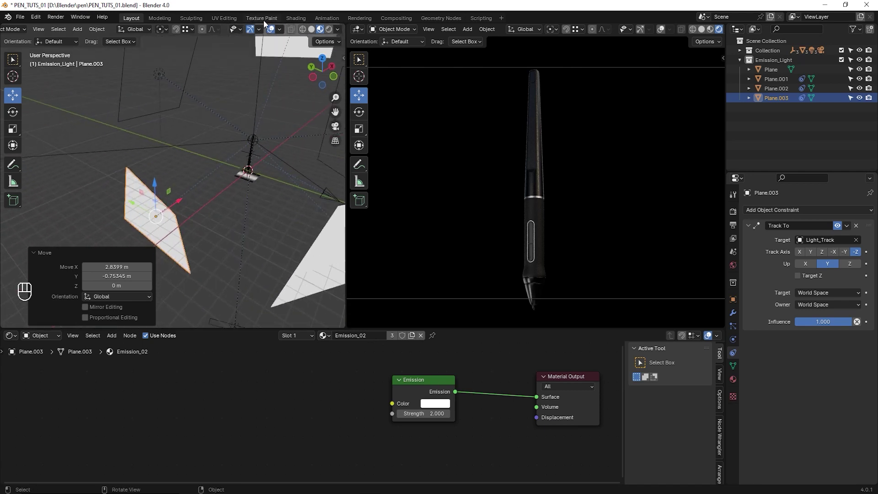
click(141, 30)
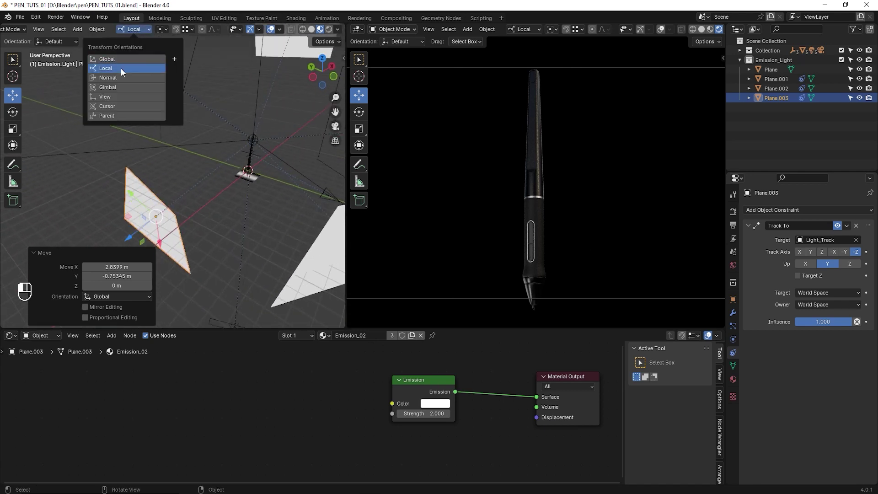
click(121, 68)
middle_drag(186, 212, 163, 212)
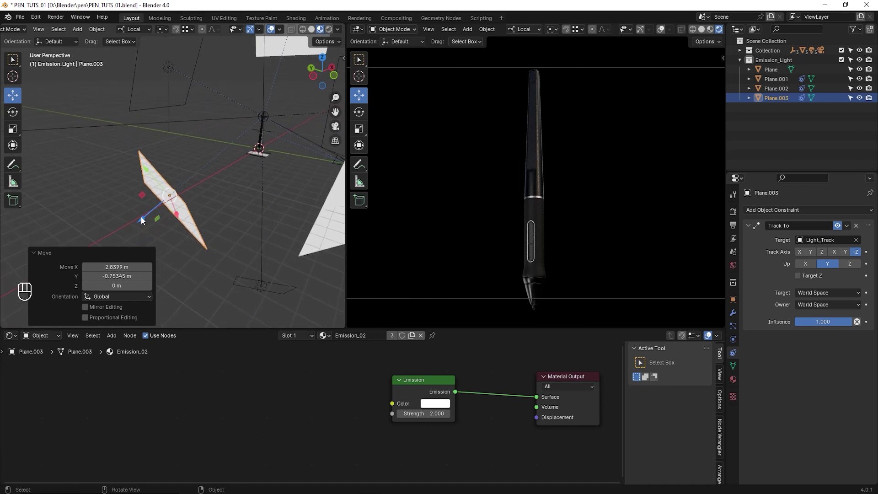
key(g)
key(z)
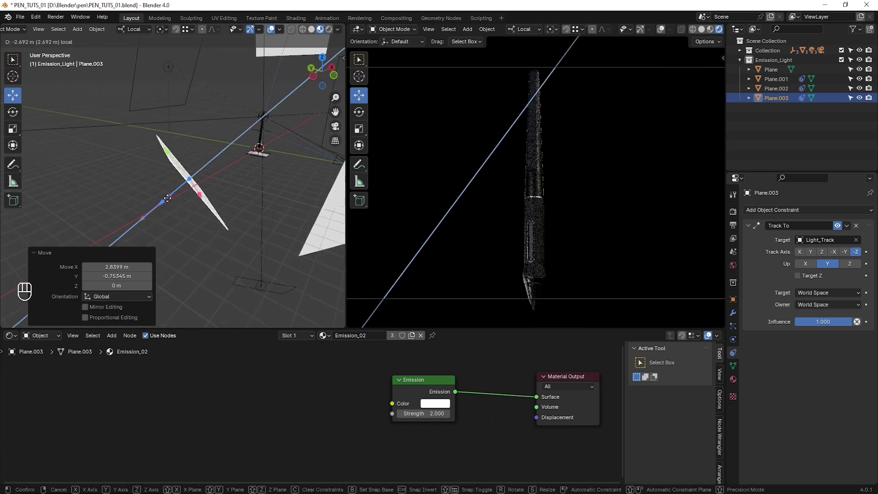
click(176, 201)
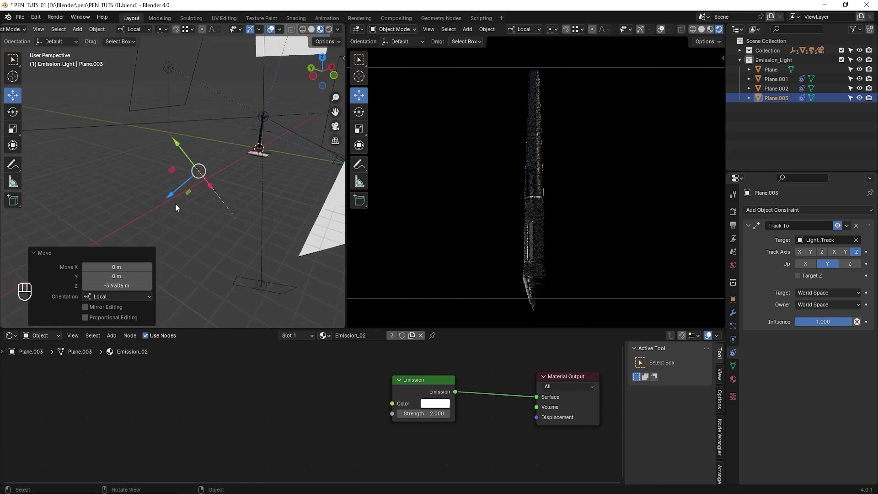
Step: Shift the newest plane about 2.5 m along its local Y axis
middle_drag(175, 204, 182, 141)
key(g)
key(y)
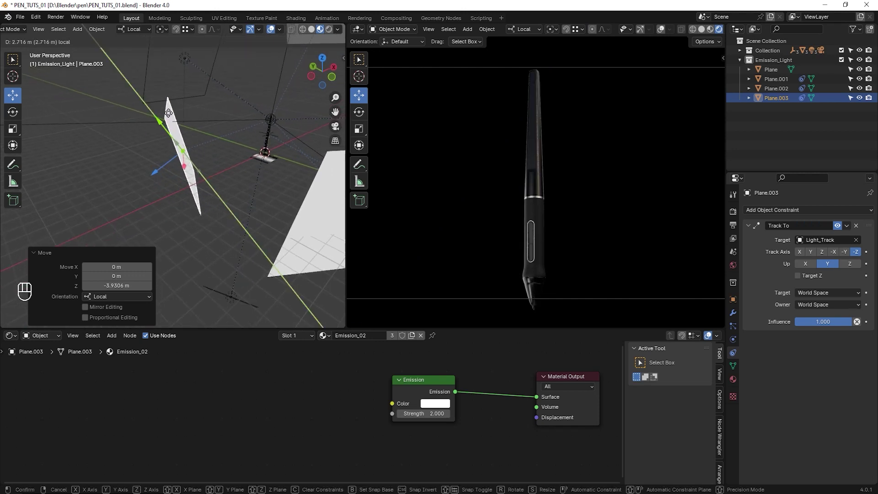
click(170, 115)
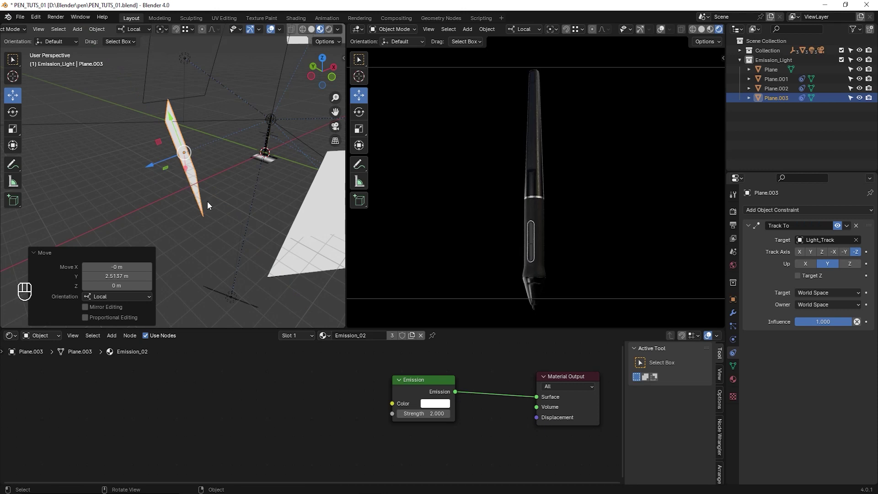
Step: Scale the Plane.002 emission plane down to about 0.81 of its size
middle_drag(218, 192, 230, 232)
click(238, 245)
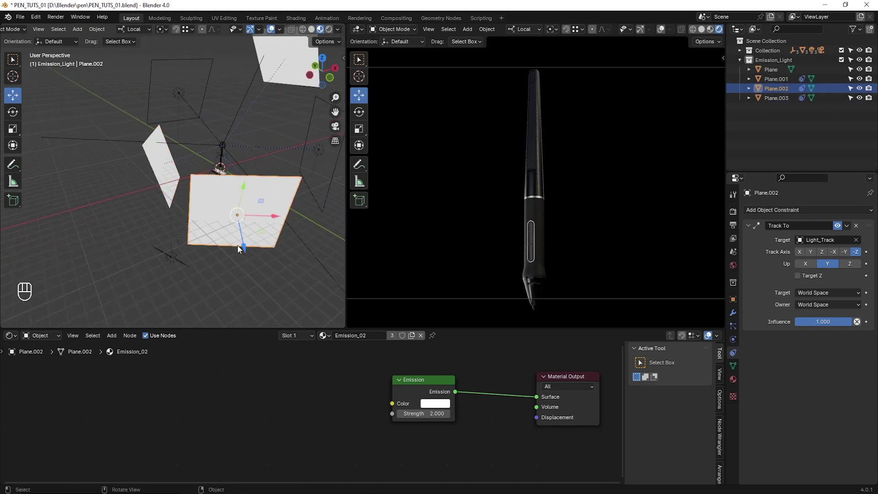
key(s)
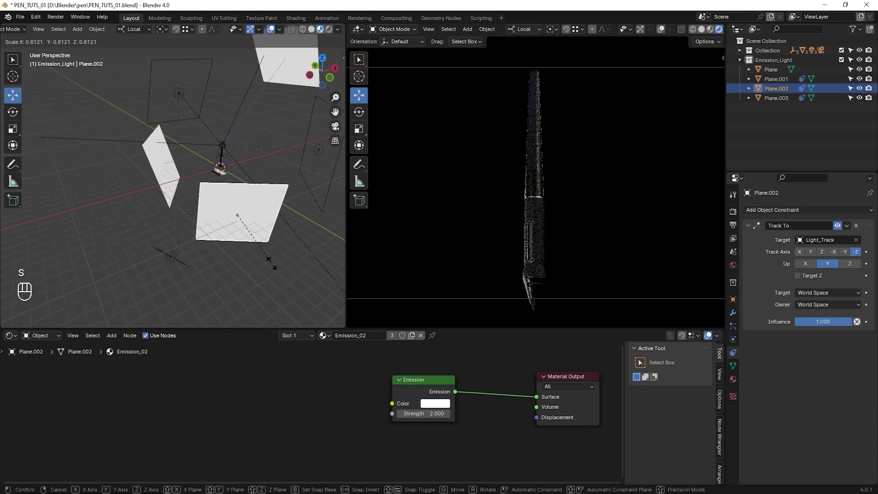
click(270, 264)
Step: Move the Kry_Light area light about -1.8 m along its local X axis
click(170, 255)
middle_drag(171, 255, 185, 268)
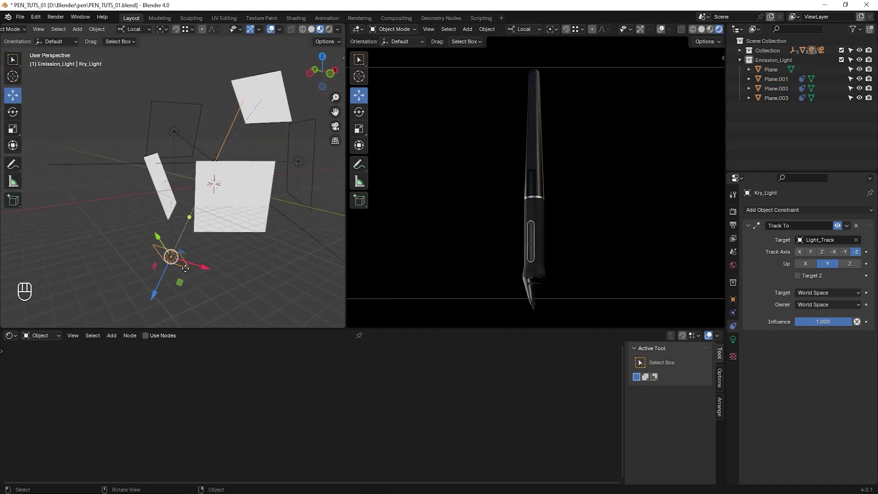
mouse_move(200, 268)
mouse_down()
mouse_move(254, 273)
mouse_move(167, 264)
mouse_move(337, 273)
mouse_move(191, 264)
mouse_up()
click(191, 264)
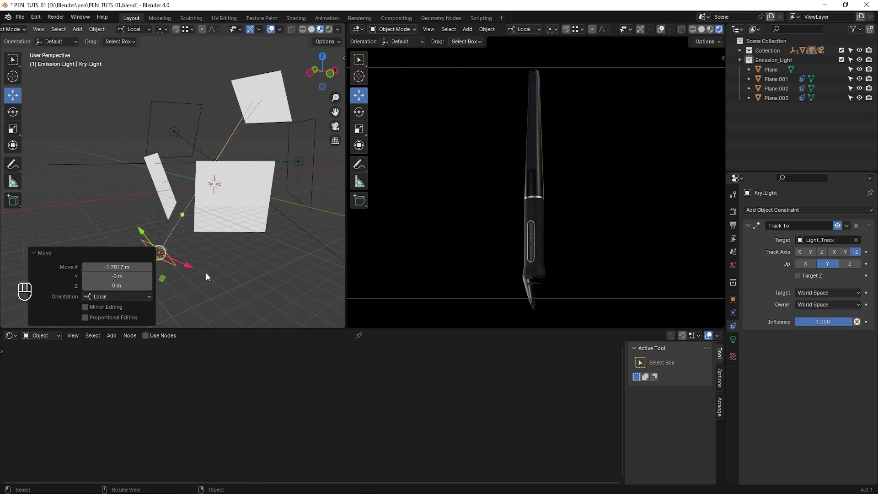
Step: Scale the Kry_Light area light up by about 2.6 and deselect it
key(s)
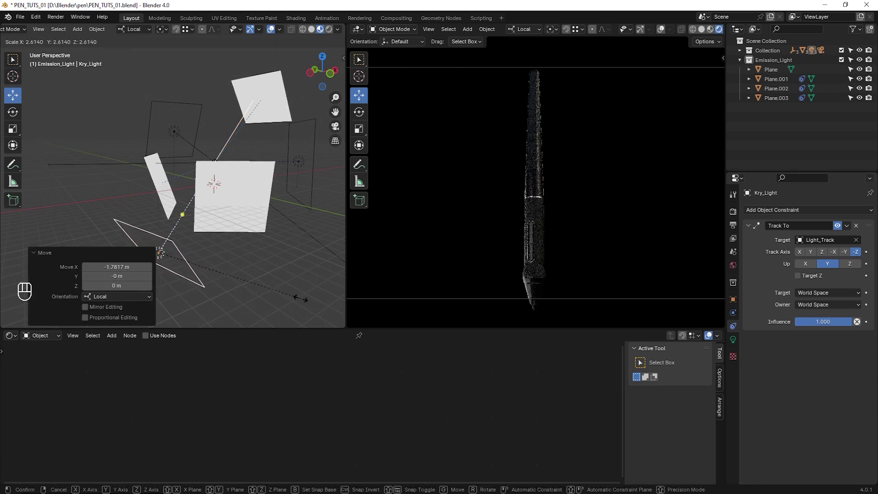
click(301, 298)
click(282, 267)
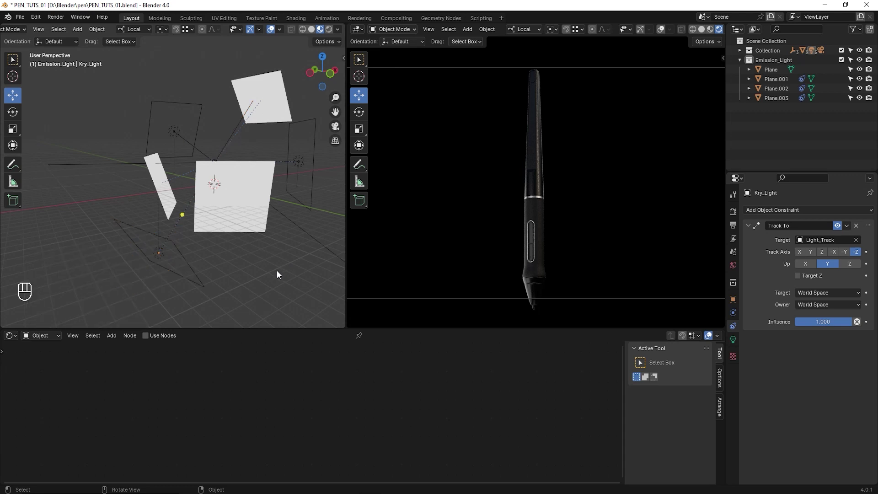
Step: Save the PEN_TUTS_01 project file
key(ctrl+s)
mouse_move(269, 262)
middle_down()
mouse_move(245, 237)
mouse_move(272, 268)
mouse_move(292, 263)
mouse_move(276, 263)
middle_up()
scroll(212, 193, up, 2)
shift+middle_drag(210, 163, 206, 184)
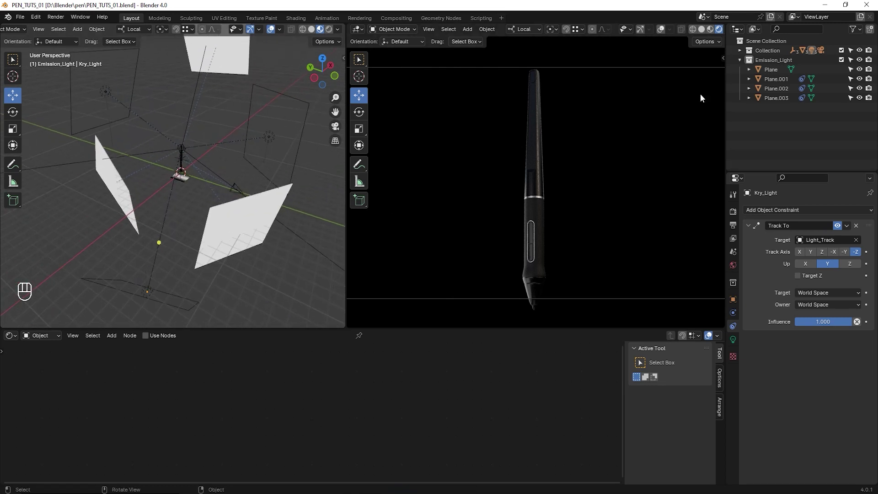